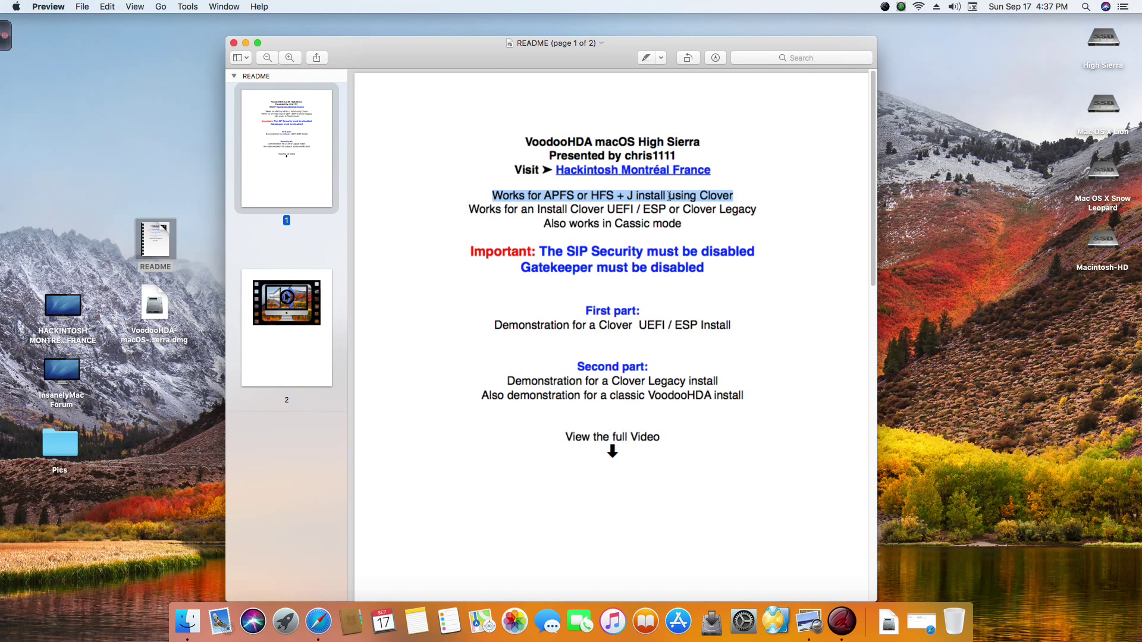
- Read the README's compatibility notes, the SIP and Gatekeeper requirements, and the description of the first part
left_click_drag(465, 207, 774, 209)
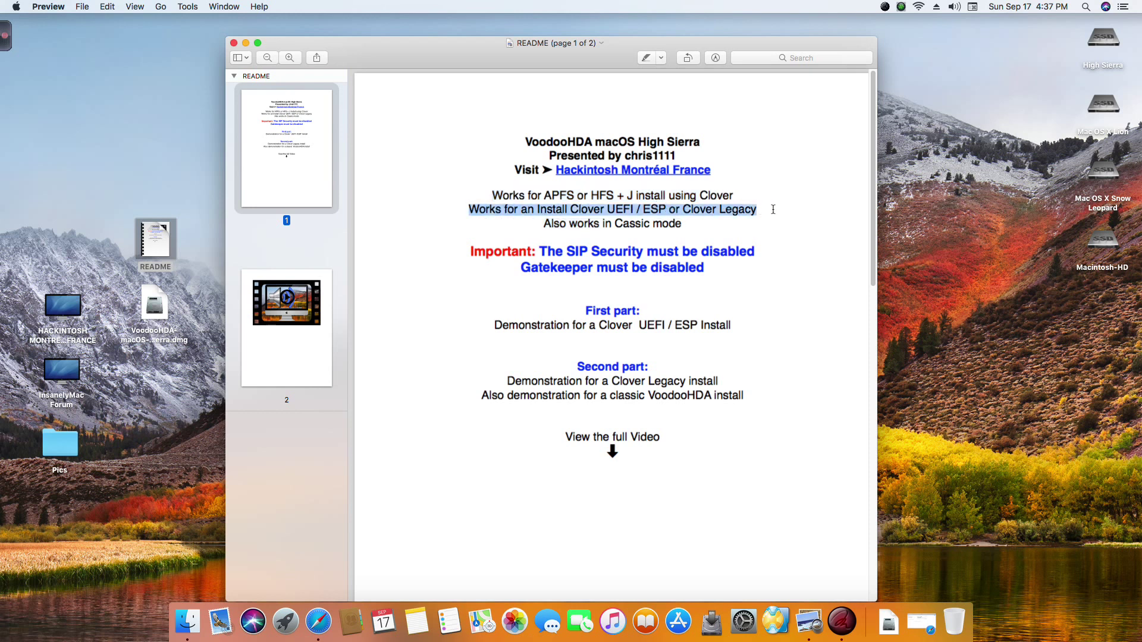
left_click_drag(543, 224, 694, 222)
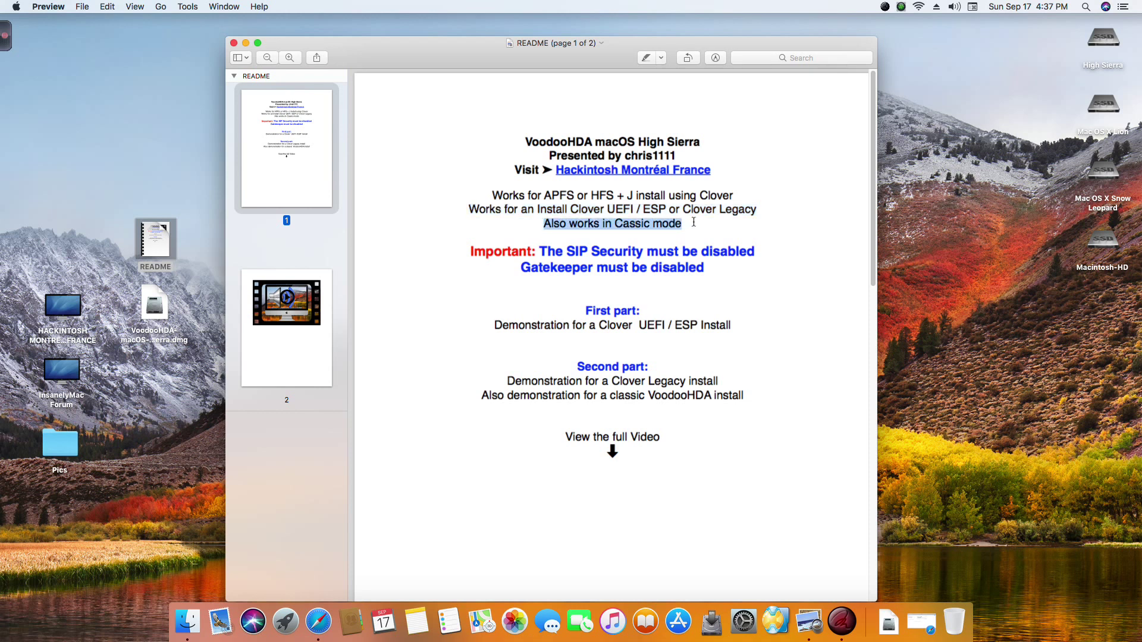
left_click(476, 248)
left_click_drag(469, 251, 759, 248)
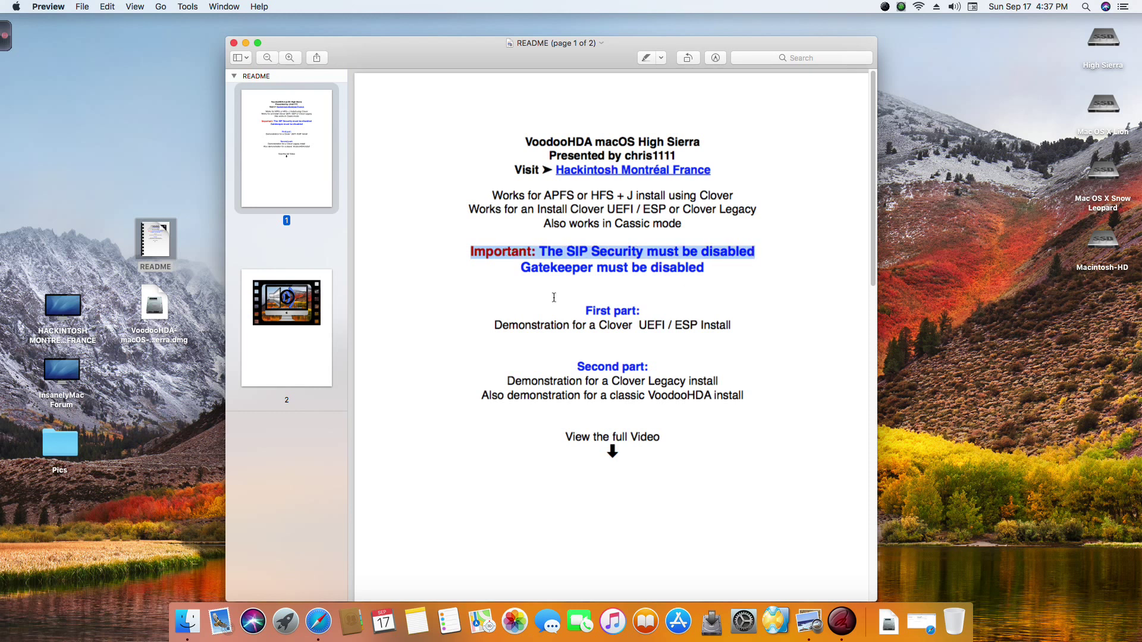
left_click(534, 275)
left_click_drag(520, 266, 721, 266)
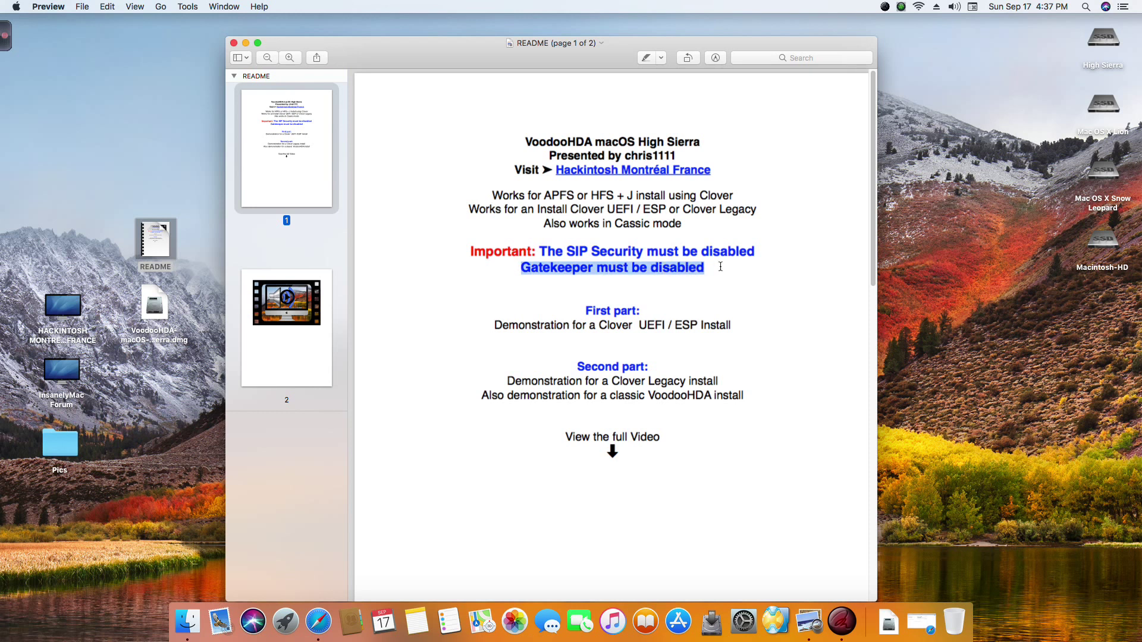
left_click(569, 298)
left_click_drag(581, 313, 645, 304)
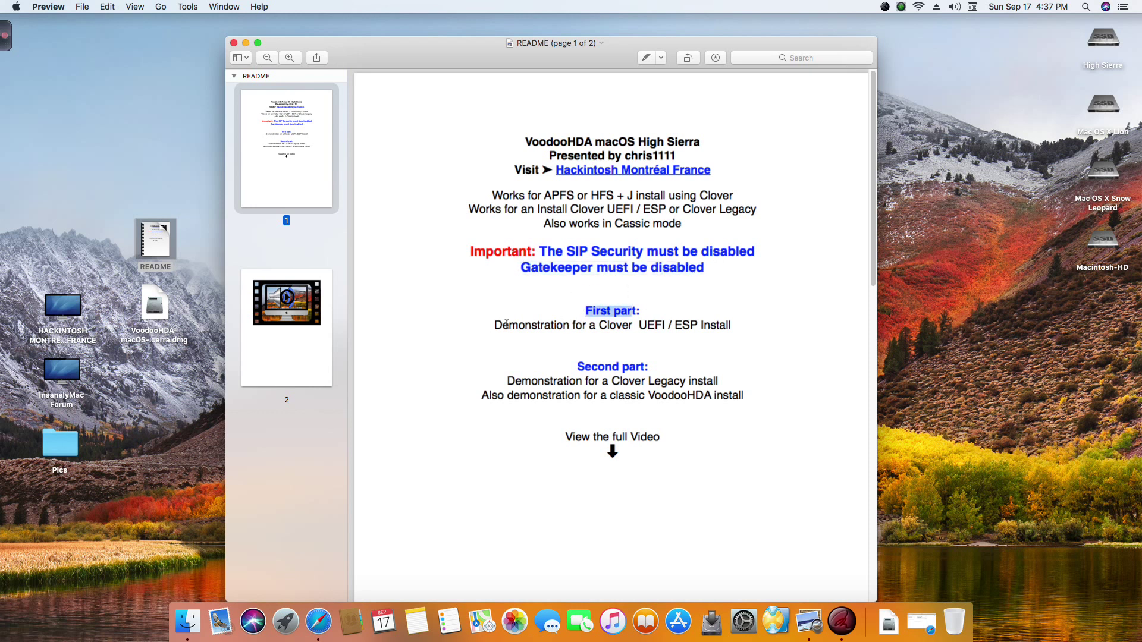
left_click_drag(491, 324, 736, 326)
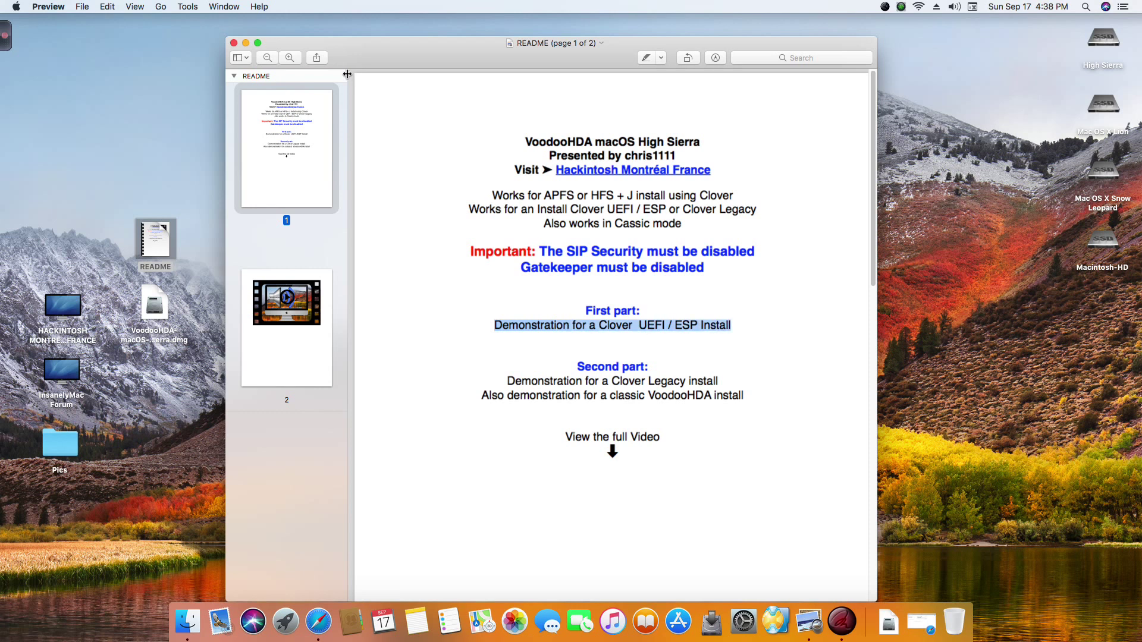
- Look through the README down to the video image on page 2, and close the document
left_click_drag(369, 46, 358, 26)
scroll(470, 327, "down", 7)
scroll(539, 259, "up", 2)
left_click_drag(556, 129, 658, 152)
left_click(620, 181)
scroll(517, 265, "down", 4)
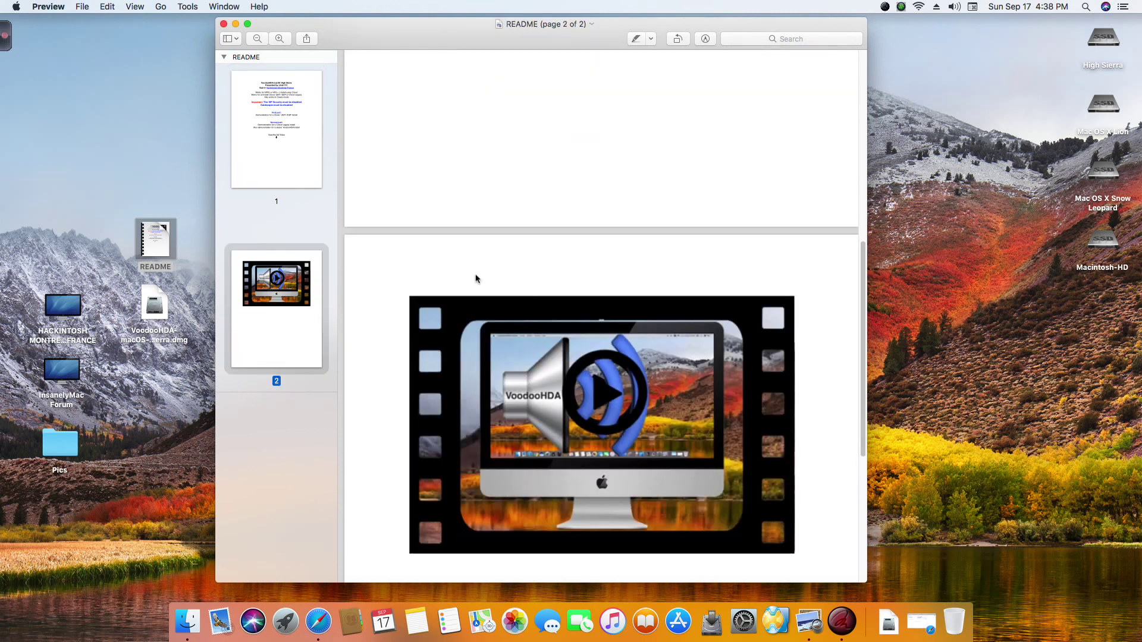
scroll(416, 196, "up", 10)
left_click(224, 23)
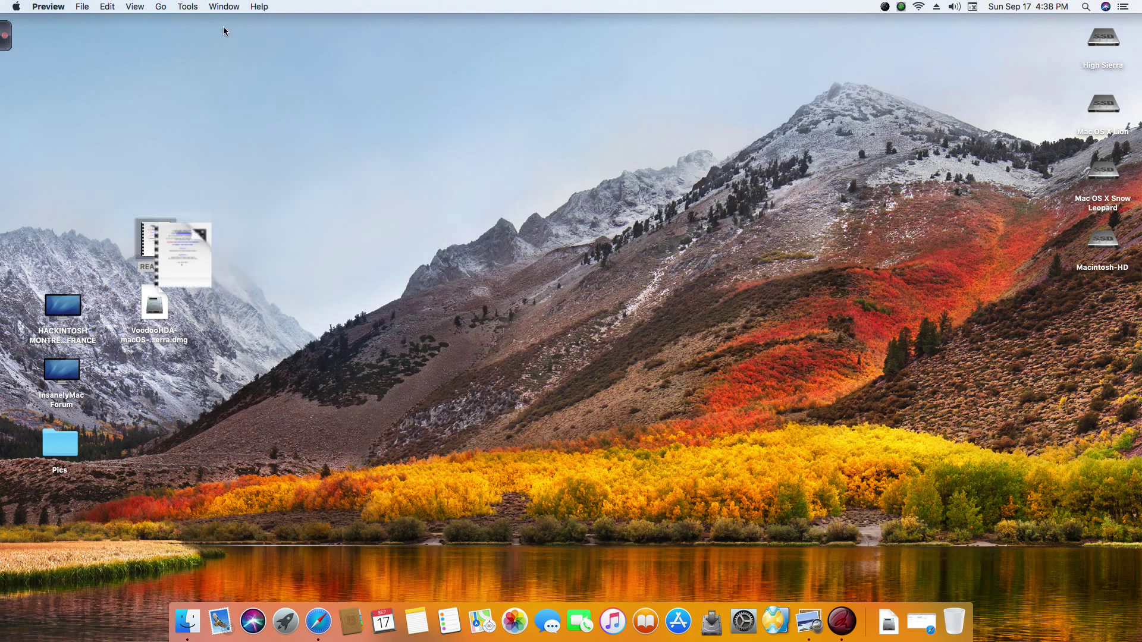
- Mount the VoodooHDA-macOS-High-Sierra disk image, copy its VoodooHDA 2.9.0 Clover-V11 app to the Desktop and close the image window
left_click(154, 300)
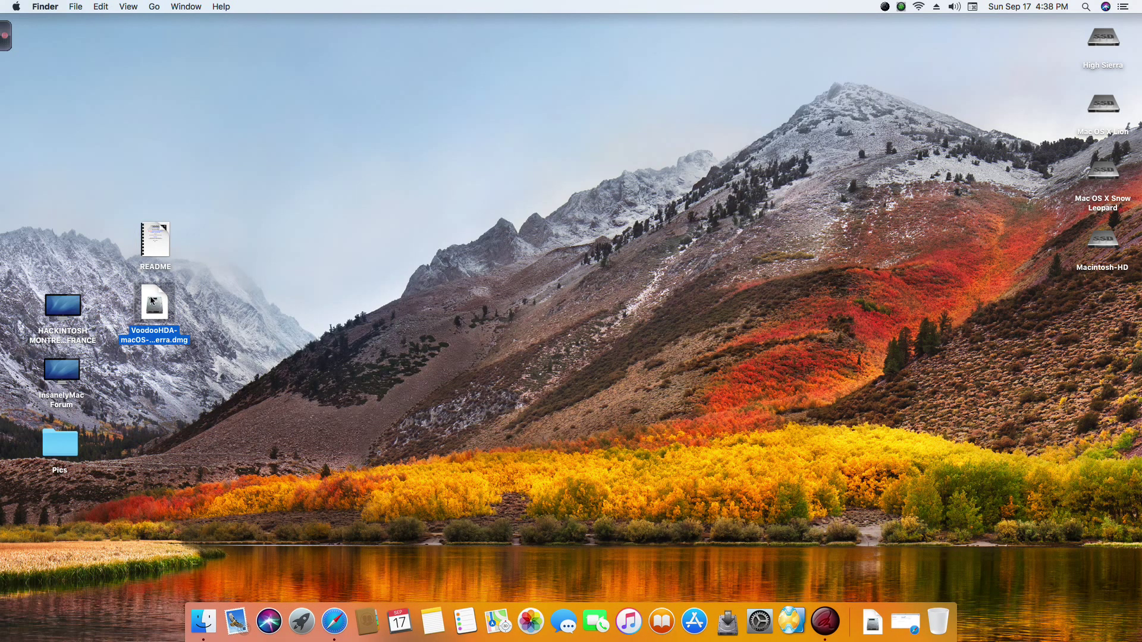
double_click(152, 300)
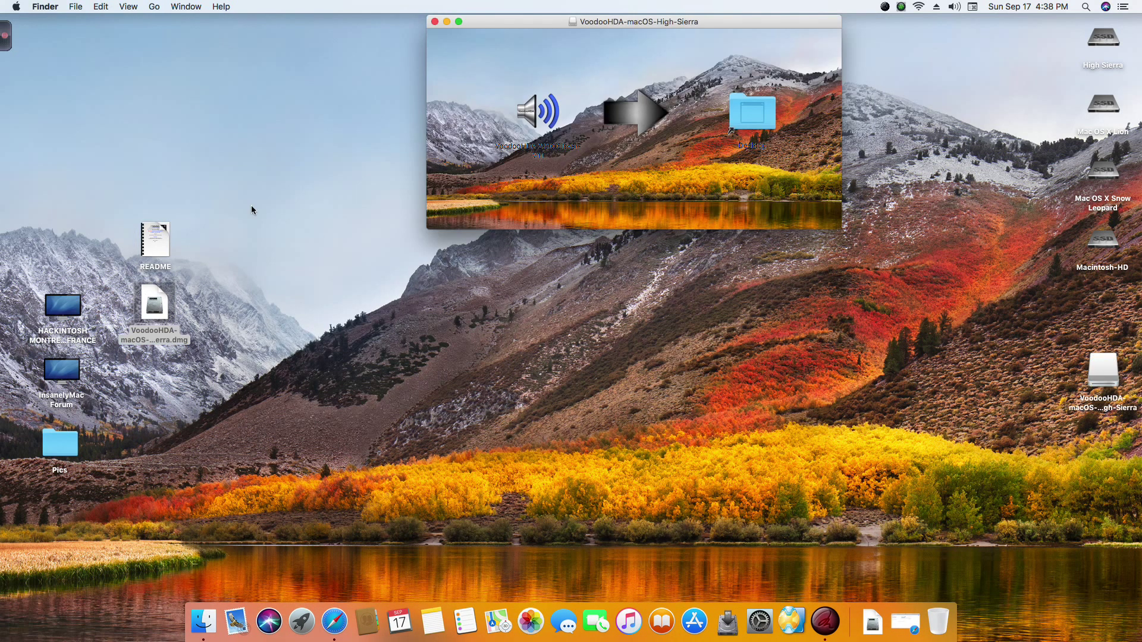
left_click_drag(533, 114, 751, 114)
left_click(433, 22)
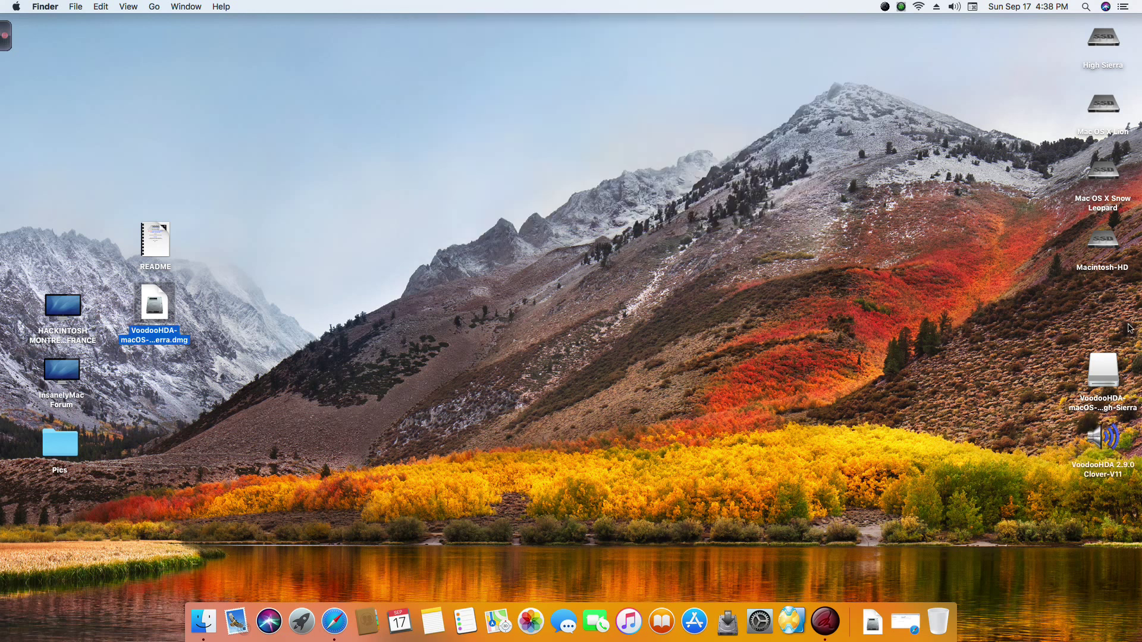
- Eject the VoodooHDA disk image and move the copied VoodooHDA 2.9.0 Clover-V11 app above the README on the desktop
right_click(1099, 357)
left_click(949, 379)
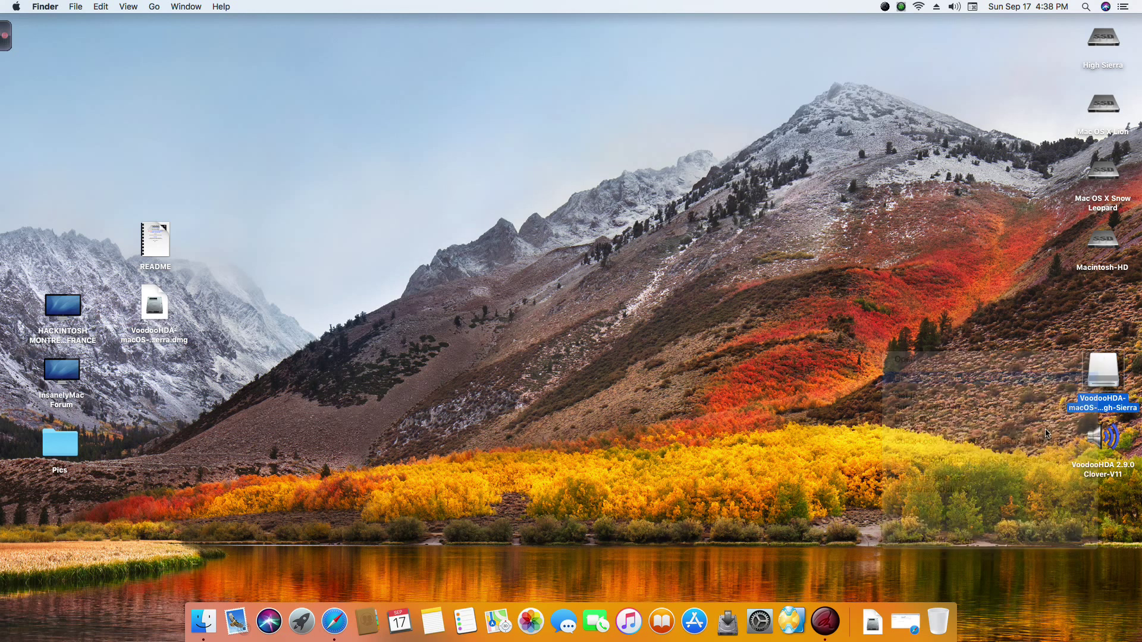
left_click_drag(1102, 437, 173, 156)
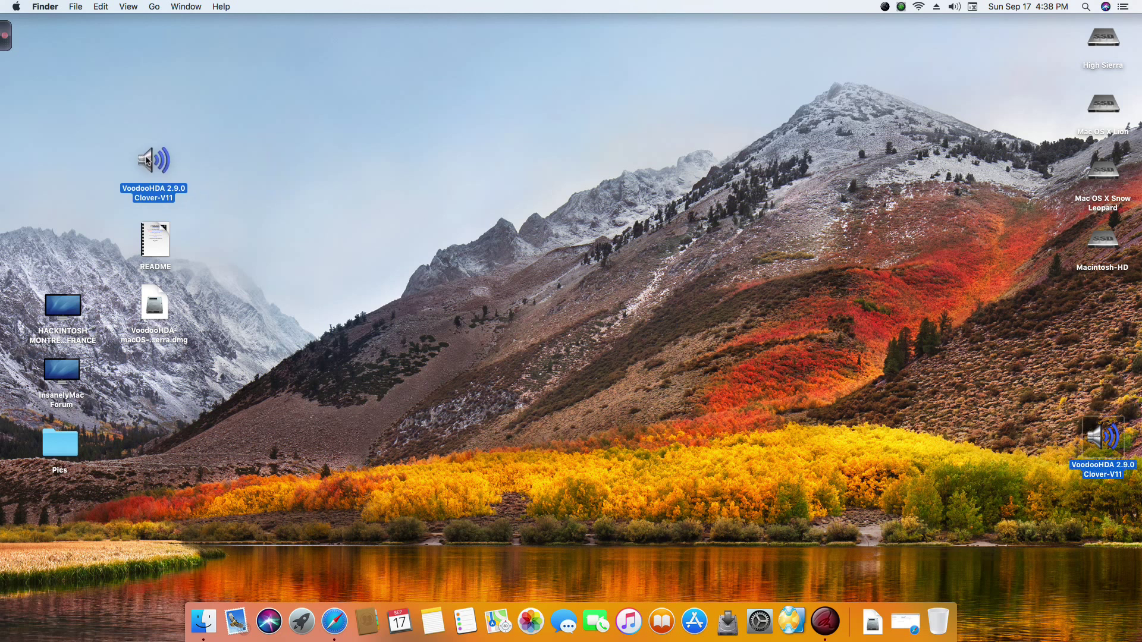
- Launch VoodooHDA 2.9.0 Clover-V11 and continue with the VoodooHDA Clover UEFI/ESP installation
double_click(154, 161)
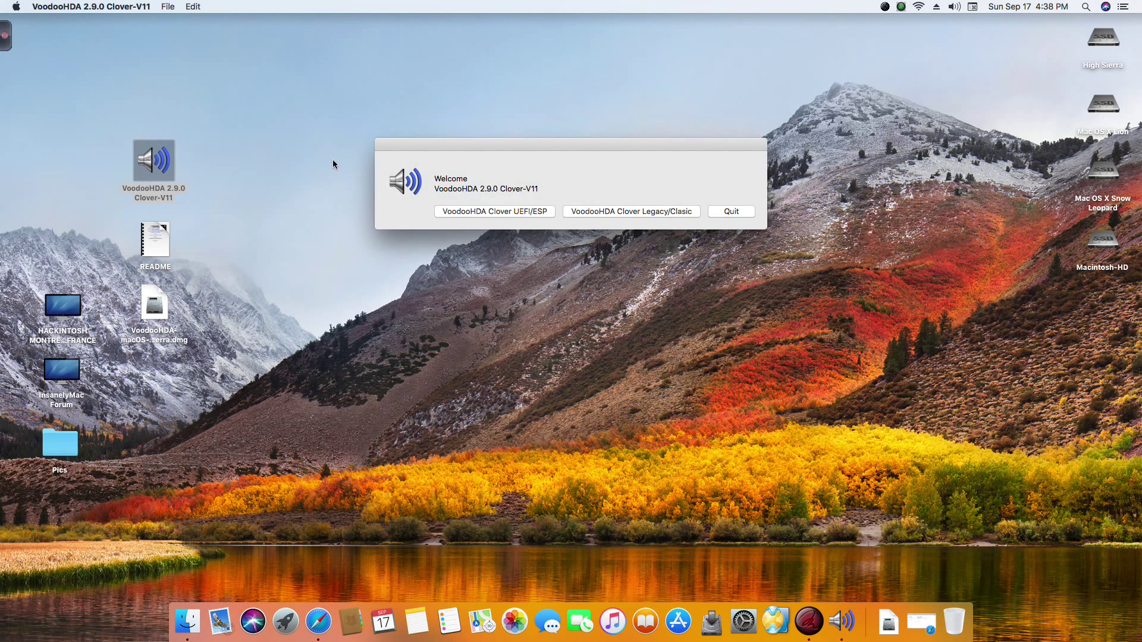
left_click(507, 211)
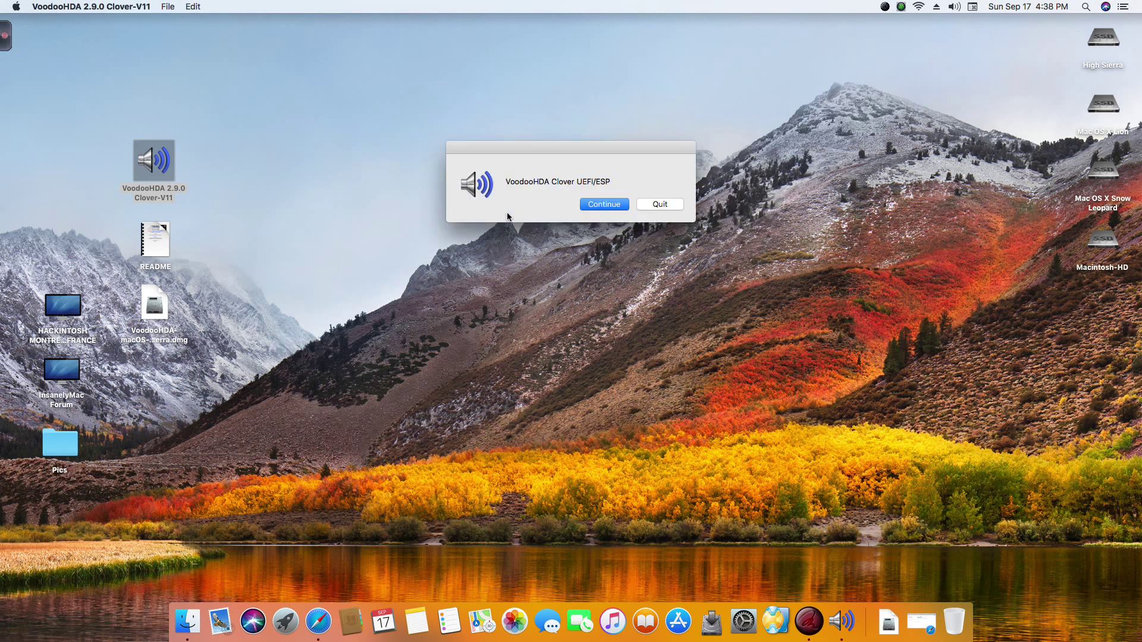
left_click(610, 208)
left_click(678, 198)
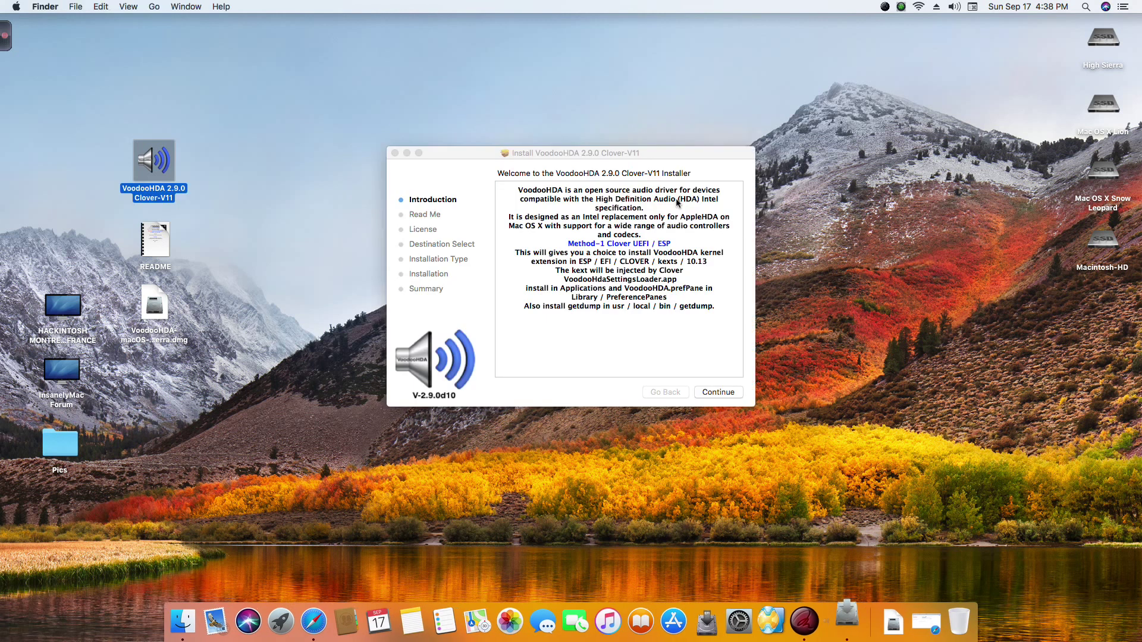
- Read the installer introduction's Method-1 Clover UEFI / ESP description of what gets installed and where
left_click_drag(481, 153, 485, 100)
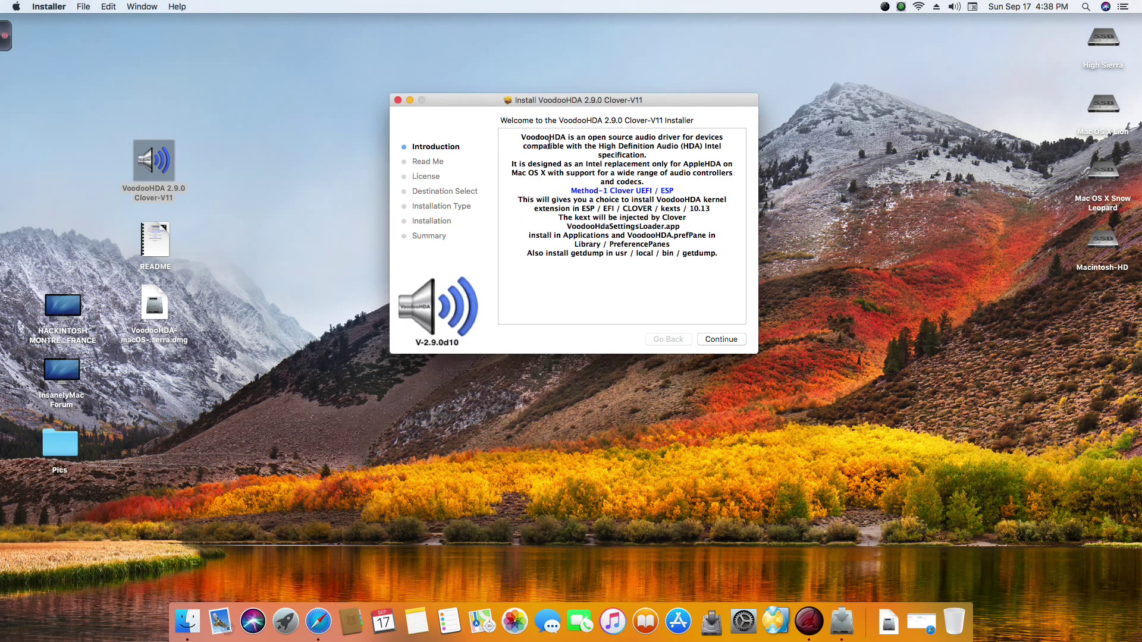
left_click_drag(568, 191, 692, 189)
left_click_drag(514, 199, 721, 253)
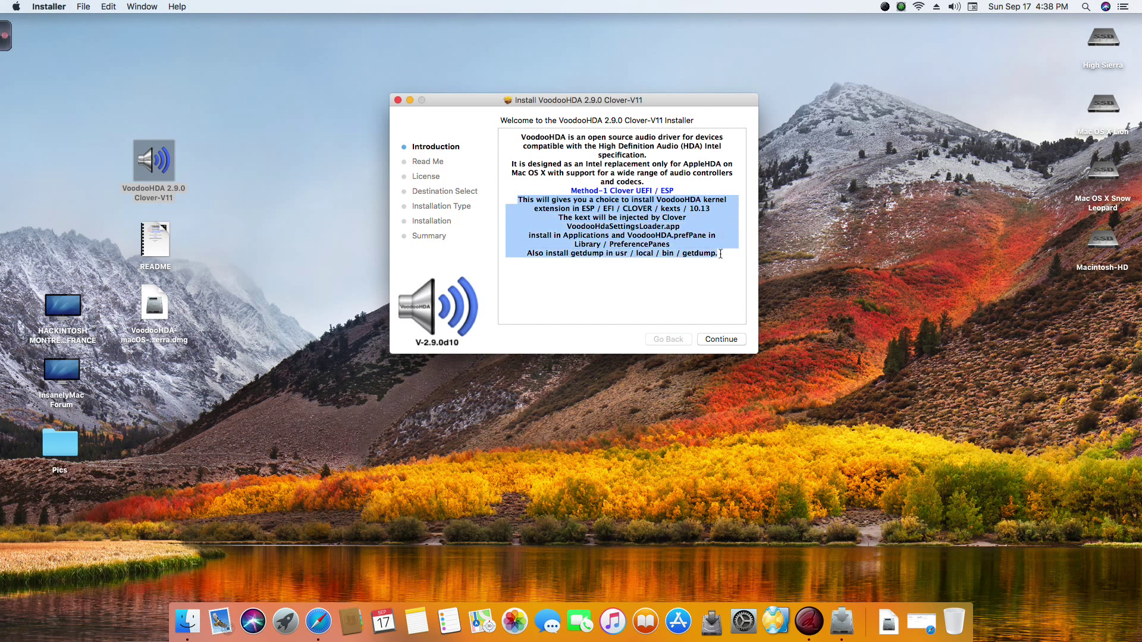
left_click(721, 256)
- Proceed through the installer's Read Me, agree to the license, and choose to customize the installation on High Sierra
left_click(721, 341)
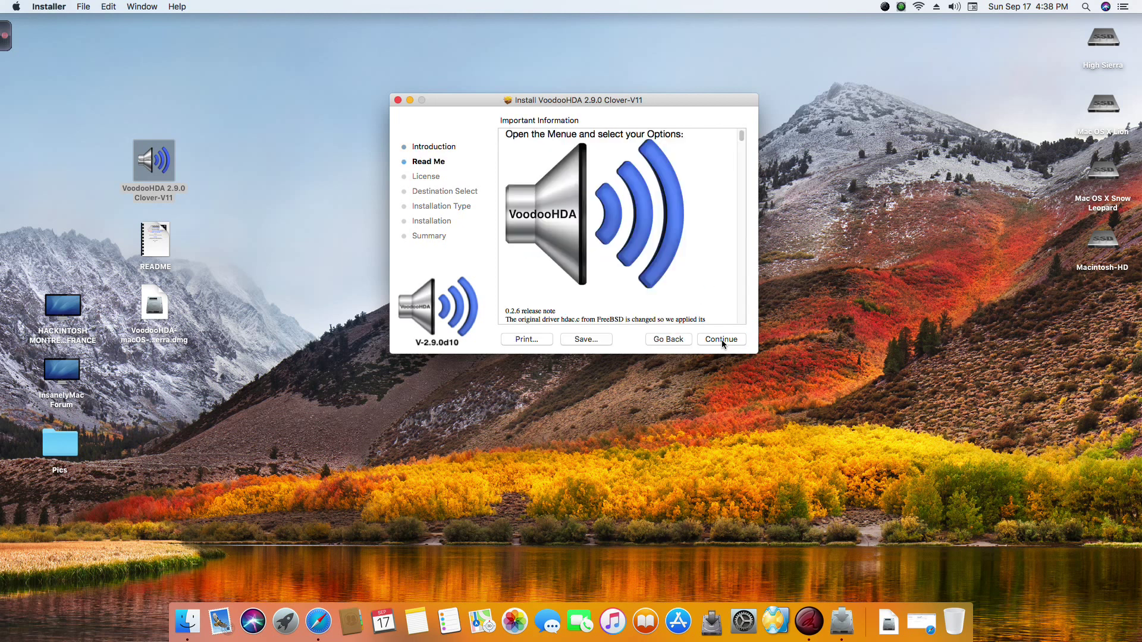
left_click(722, 341)
left_click(722, 339)
left_click(692, 202)
left_click(523, 341)
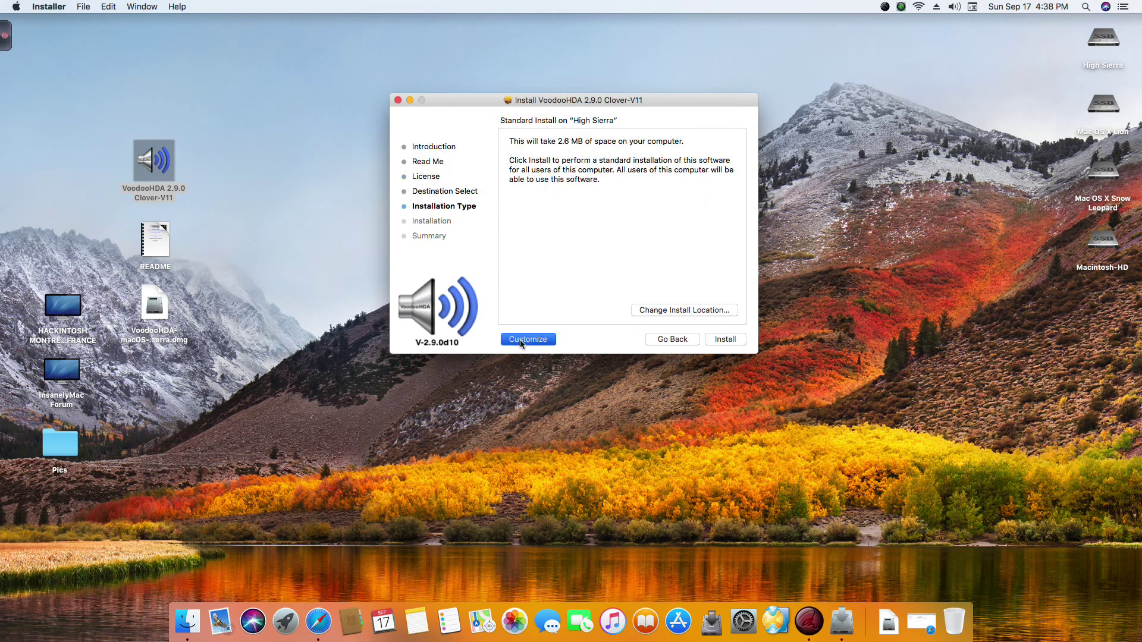
- Expand the VoodooHDA 2.9.0 Clover UEFI/ESP package and read the install locations of its macOS High Sierra component
left_click(504, 146)
left_click(523, 158)
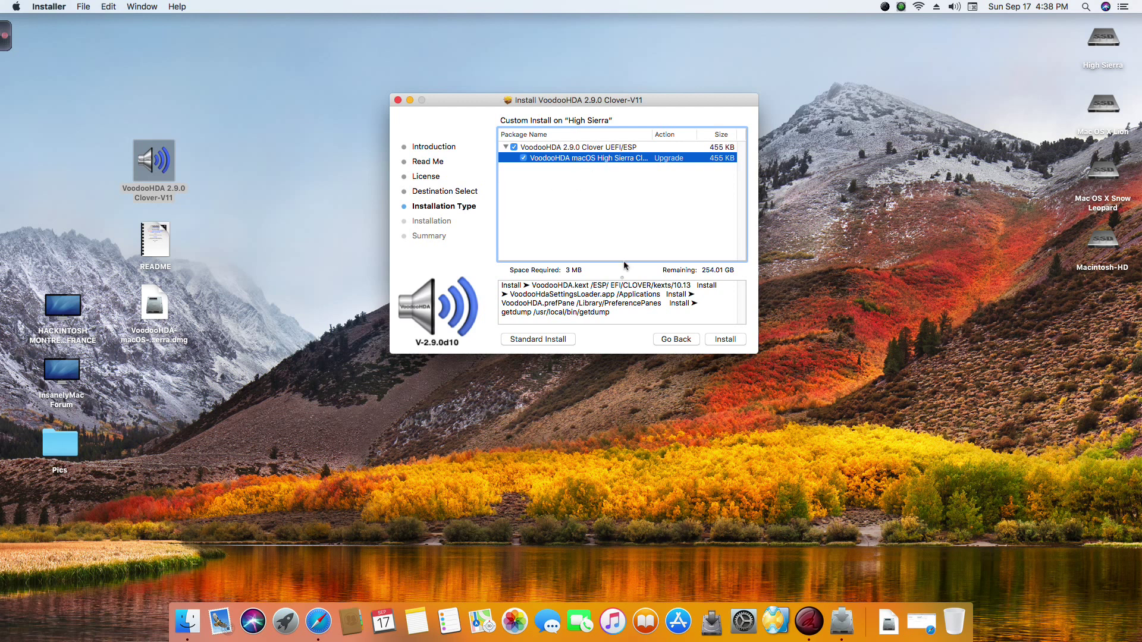
left_click_drag(624, 320, 485, 268)
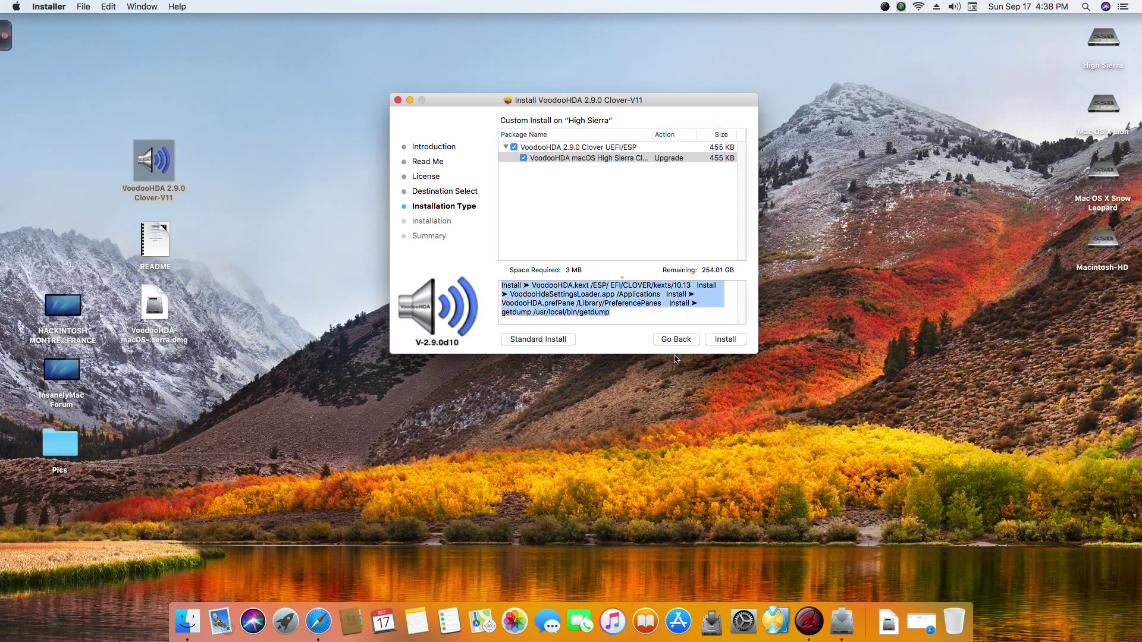
left_click(614, 310)
- Install the selected VoodooHDA package, authorizing it with the account password, and close the installer once it completes
left_click(725, 339)
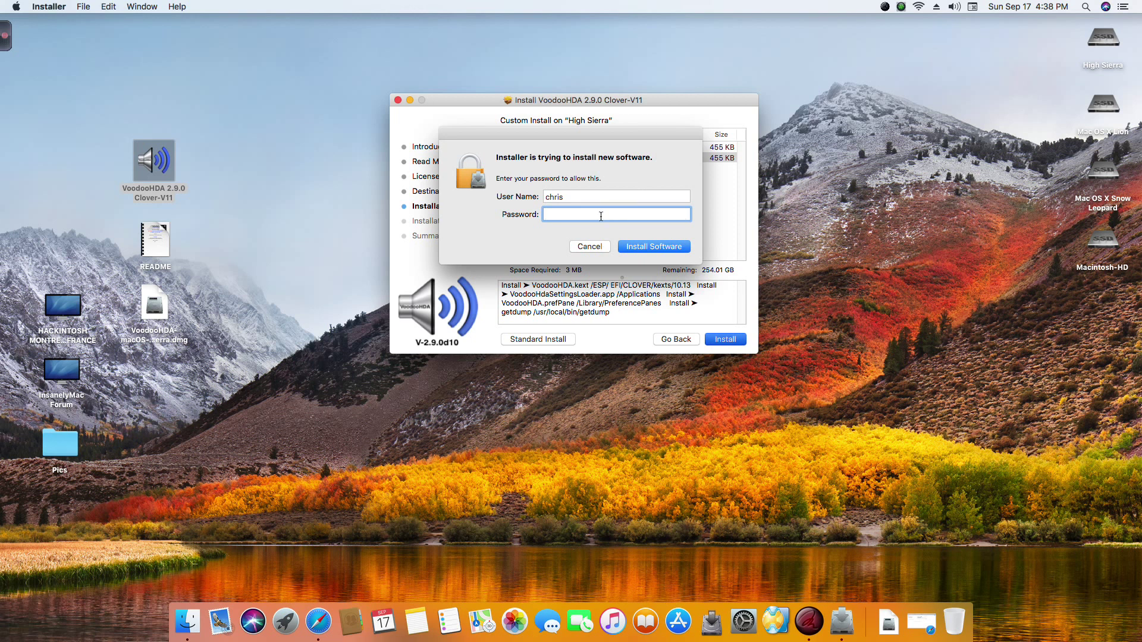
key("Return")
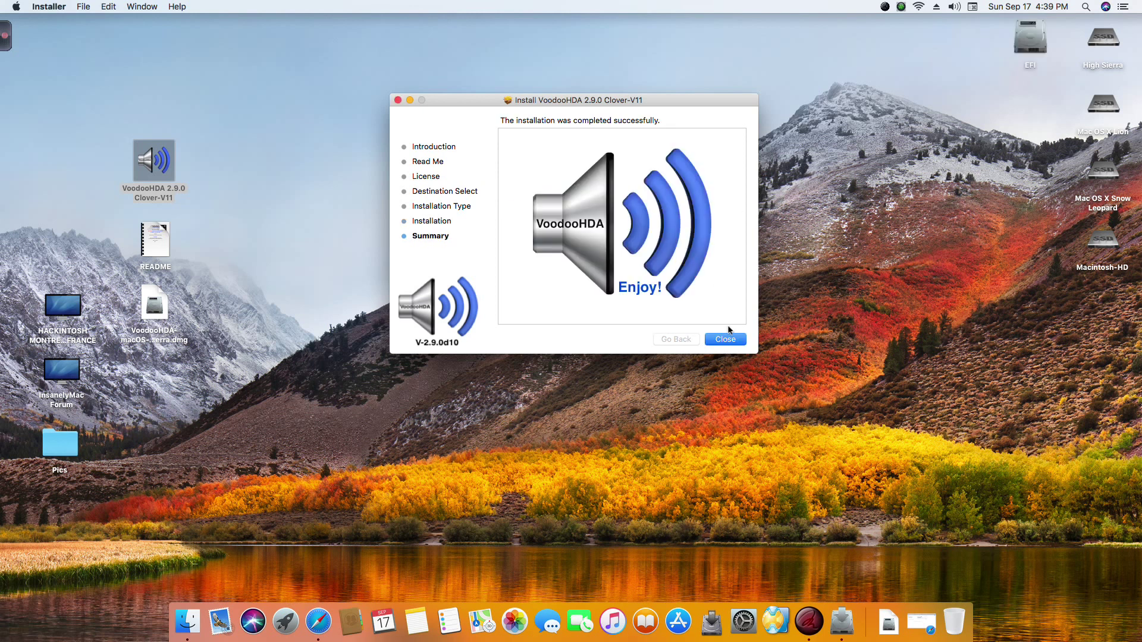
left_click(729, 340)
- Check the mounted EFI volume's EFI/CLOVER/kexts/10.13 folder for VoodooHDA.kext
double_click(1031, 33)
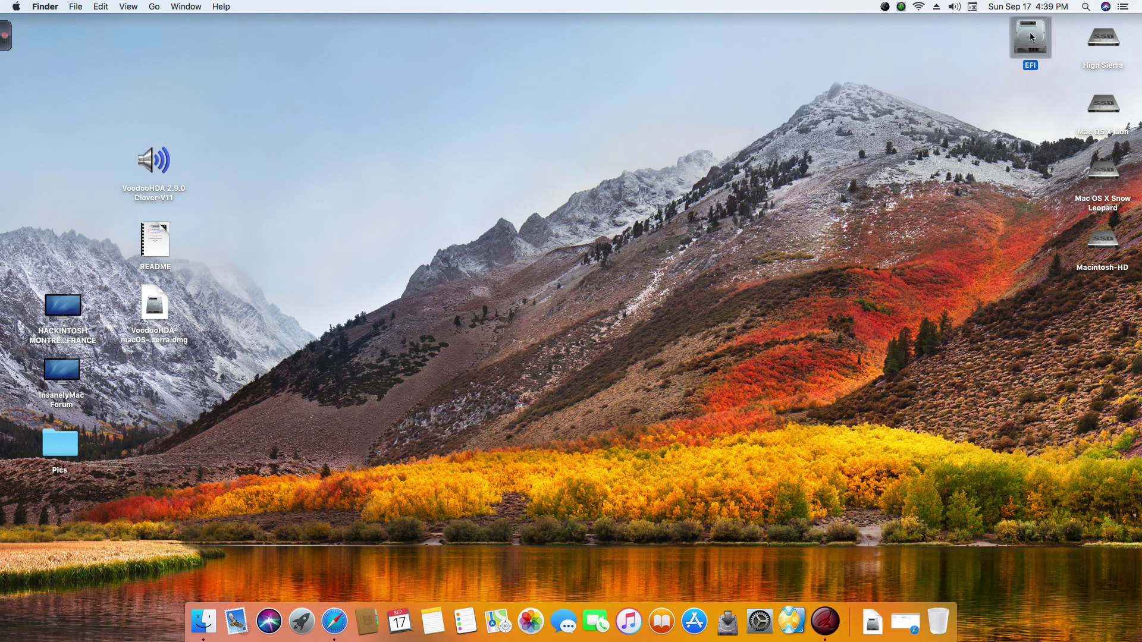
double_click(482, 155)
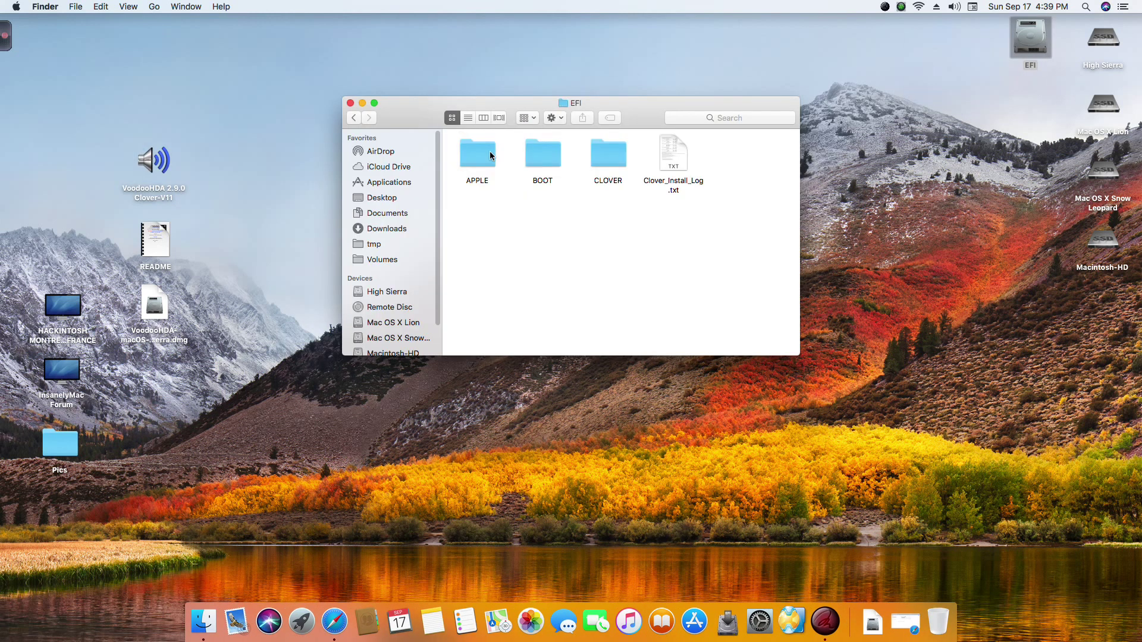
double_click(613, 155)
double_click(608, 232)
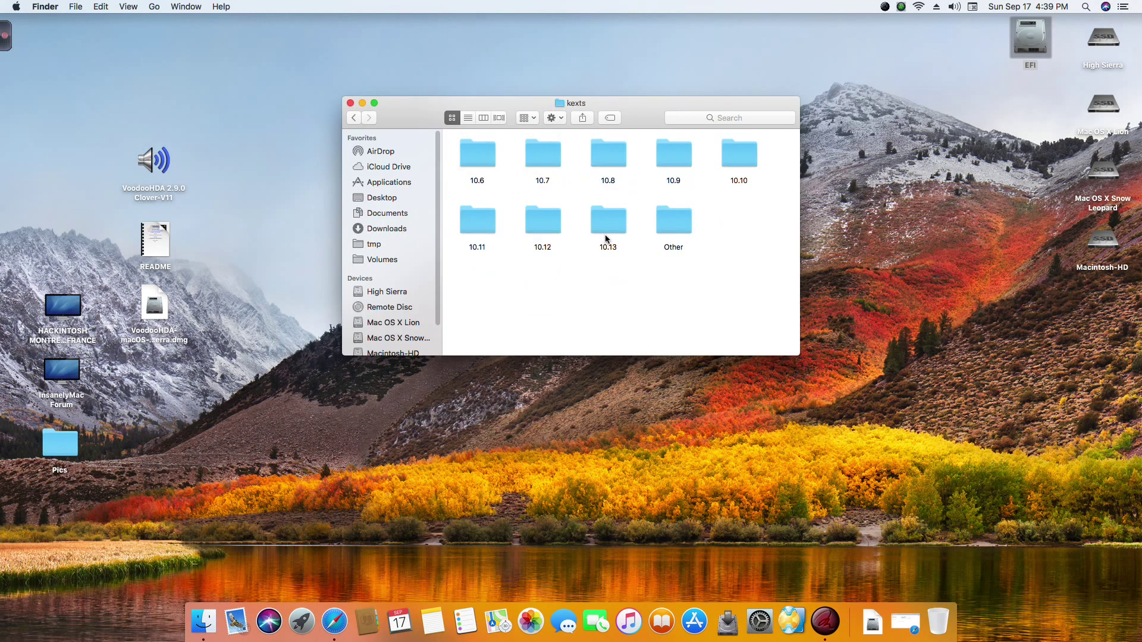
double_click(608, 229)
left_click(534, 144)
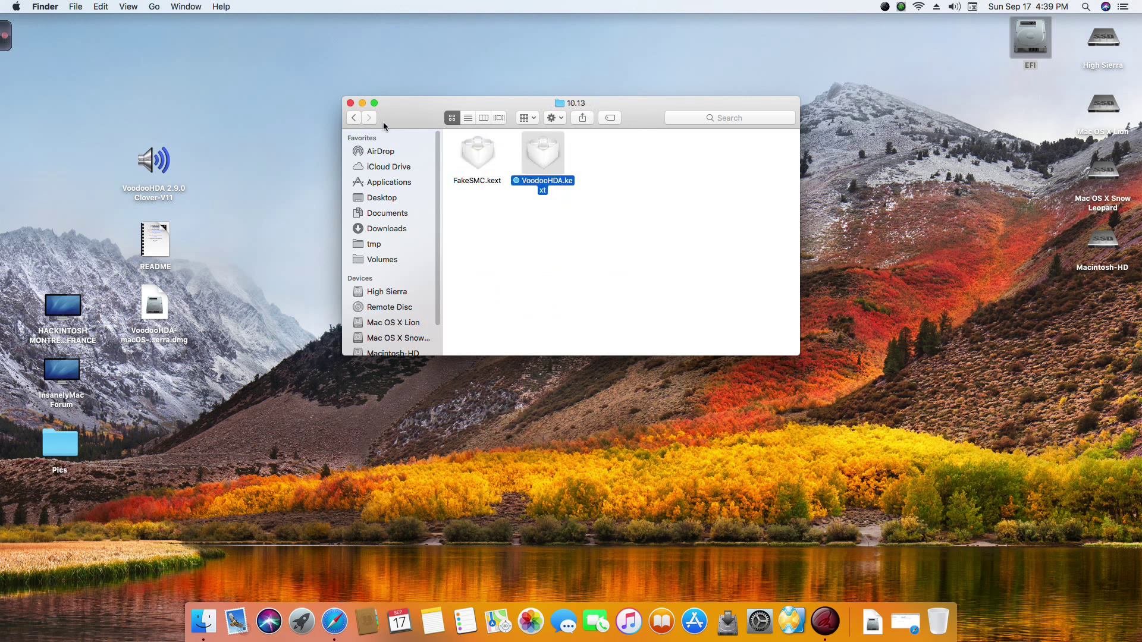
- Check the Applications folder for VoodooHdaSettingsLoader
left_click(386, 182)
scroll(617, 320, "down", 5)
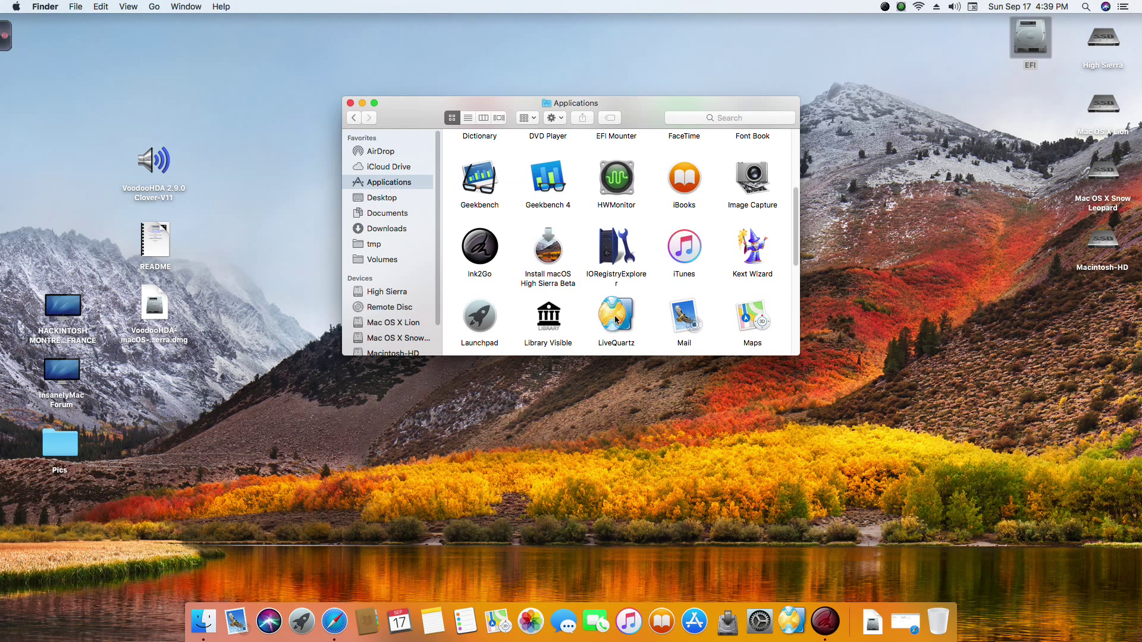
left_click(678, 314)
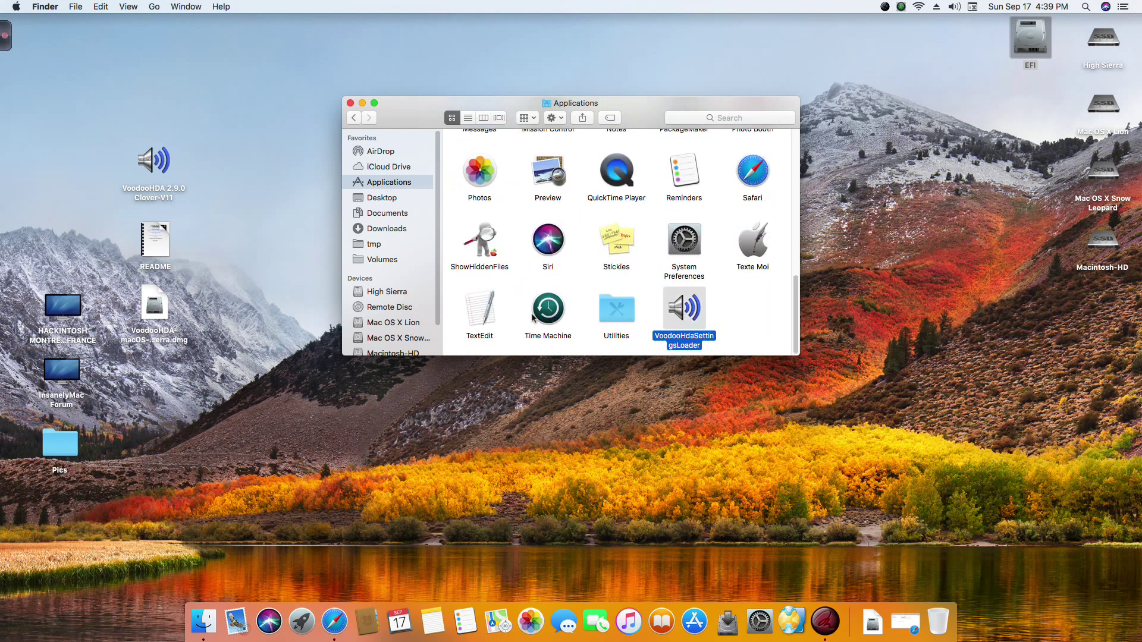
- Check Library/PreferencePanes on the High Sierra disk for VoodooHDA.prefPane, and close the window
left_click(395, 292)
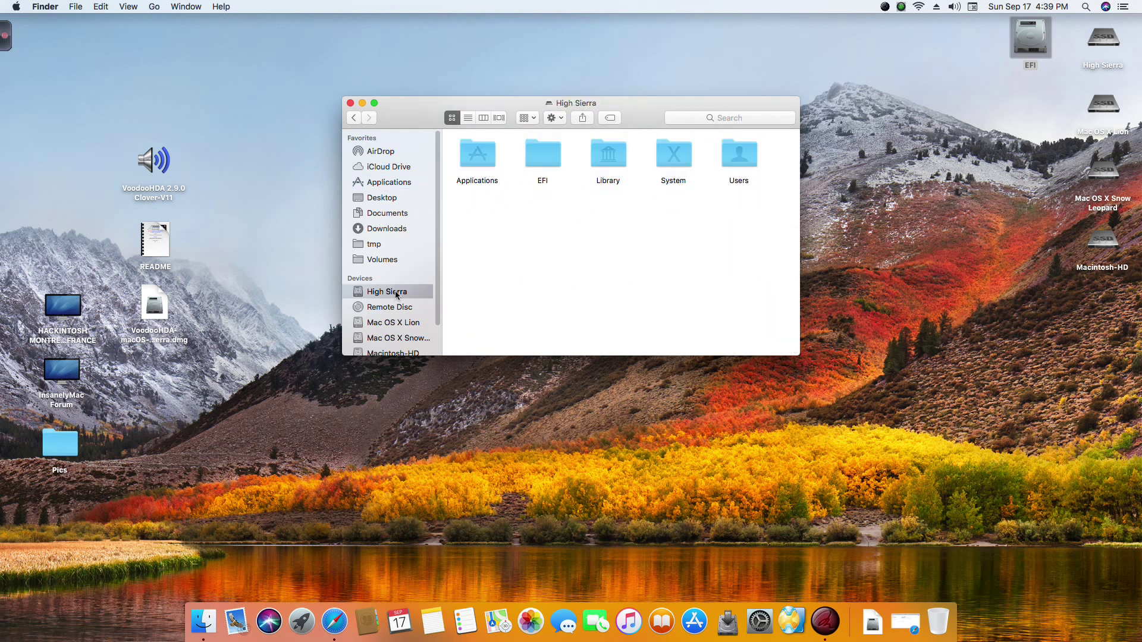
double_click(613, 154)
scroll(526, 267, "down", 2)
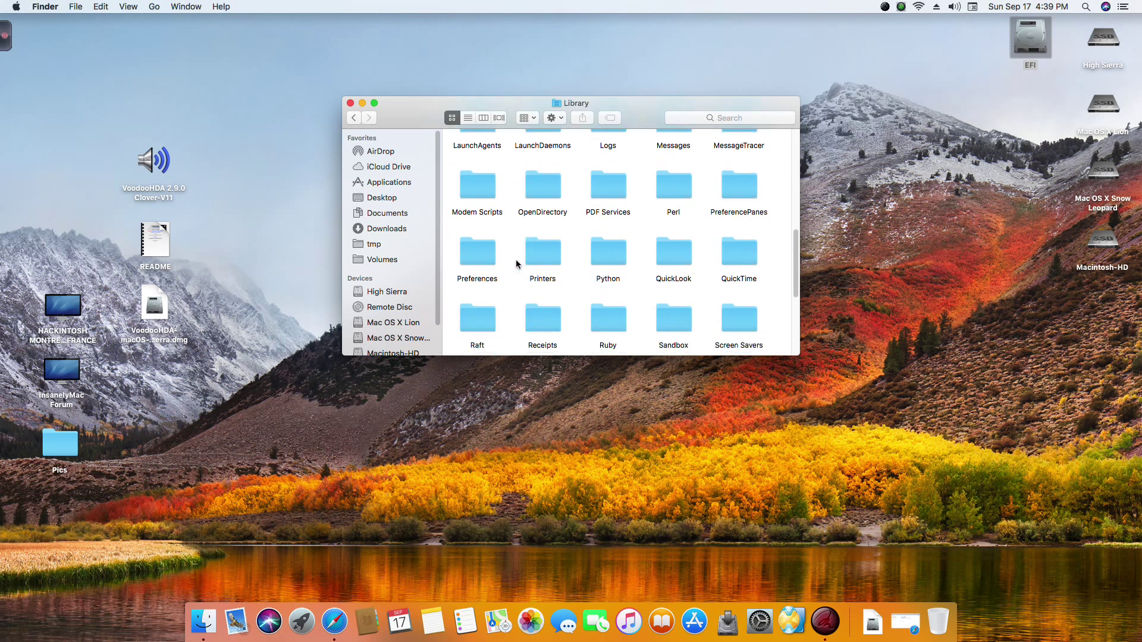
double_click(747, 188)
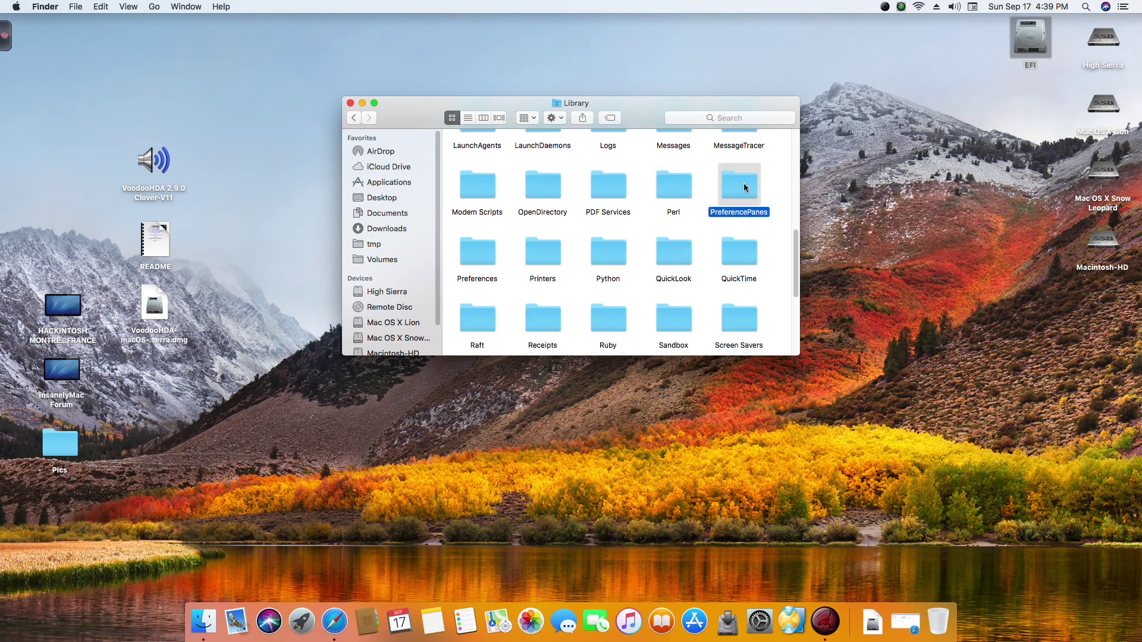
left_click(542, 161)
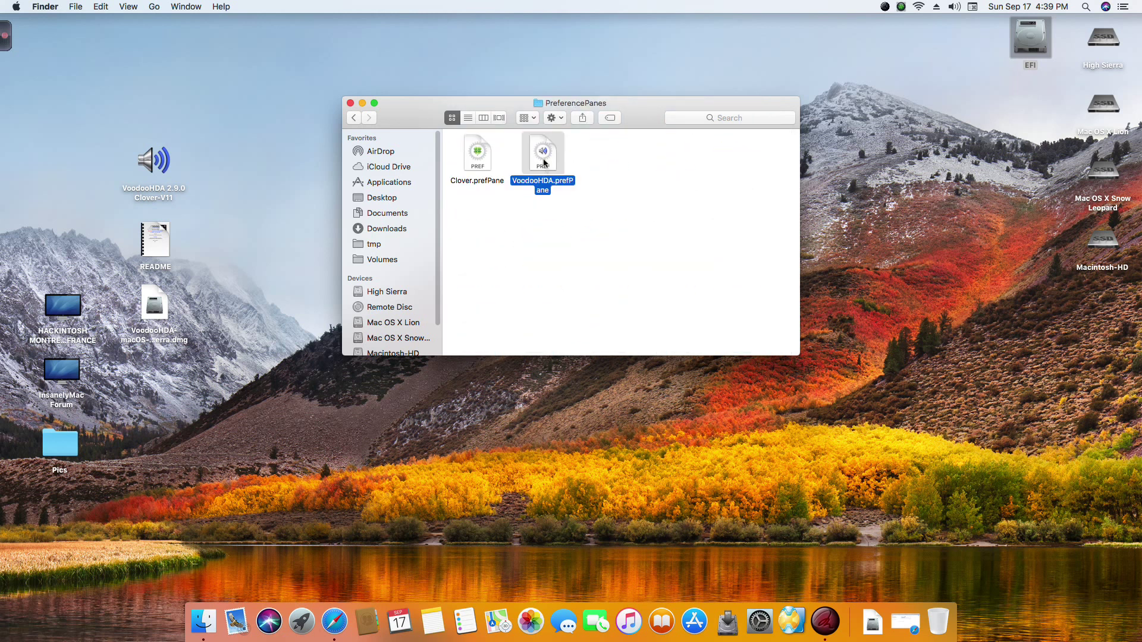
left_click(351, 103)
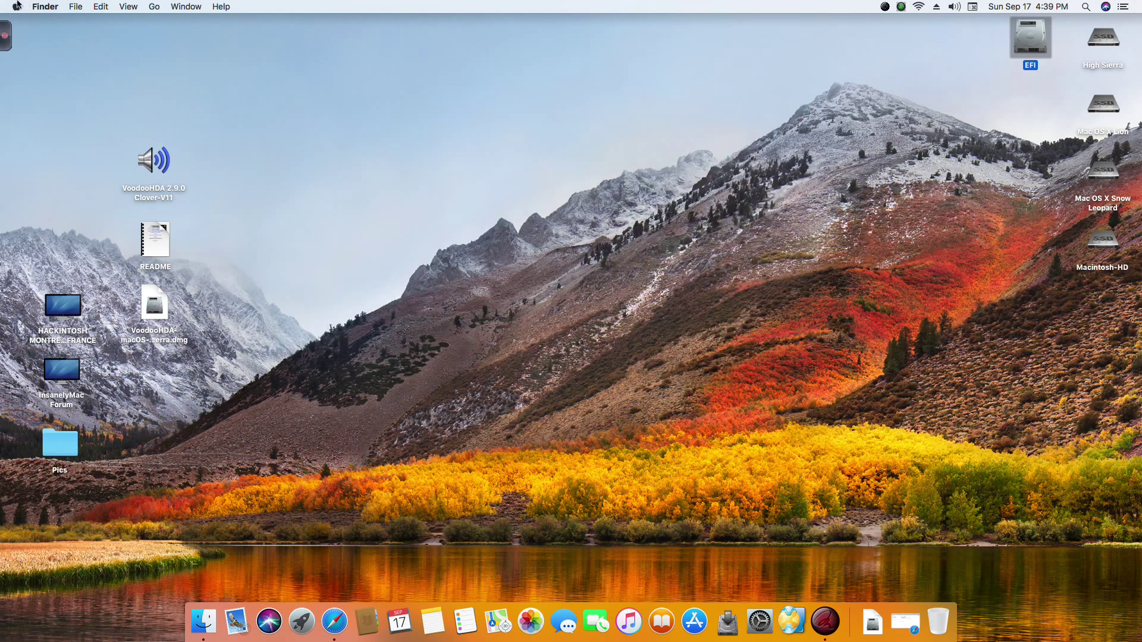
left_click(18, 6)
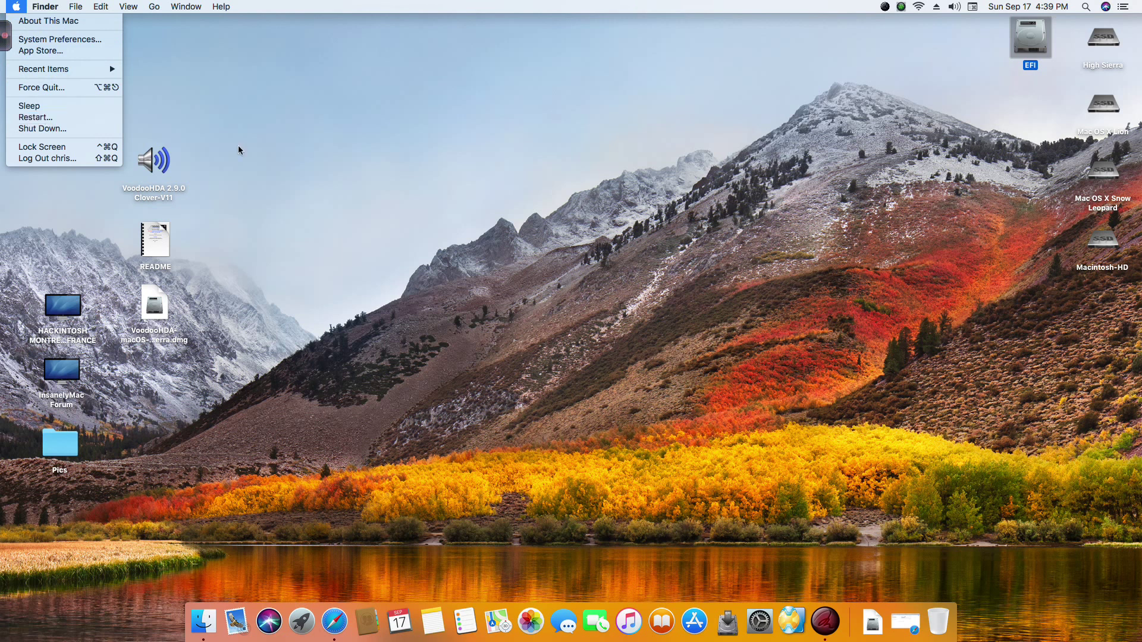
left_click(351, 125)
- View the VoodooHDA mixer and sound treatment settings in System Preferences, and close the window
left_click(777, 595)
left_click(431, 458)
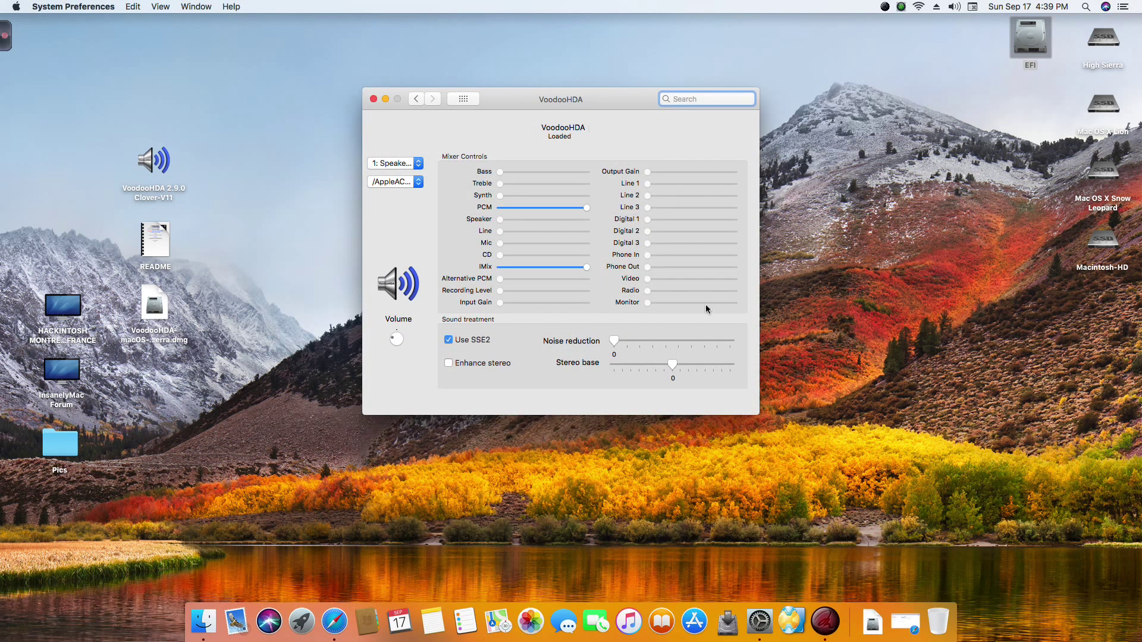
left_click(373, 99)
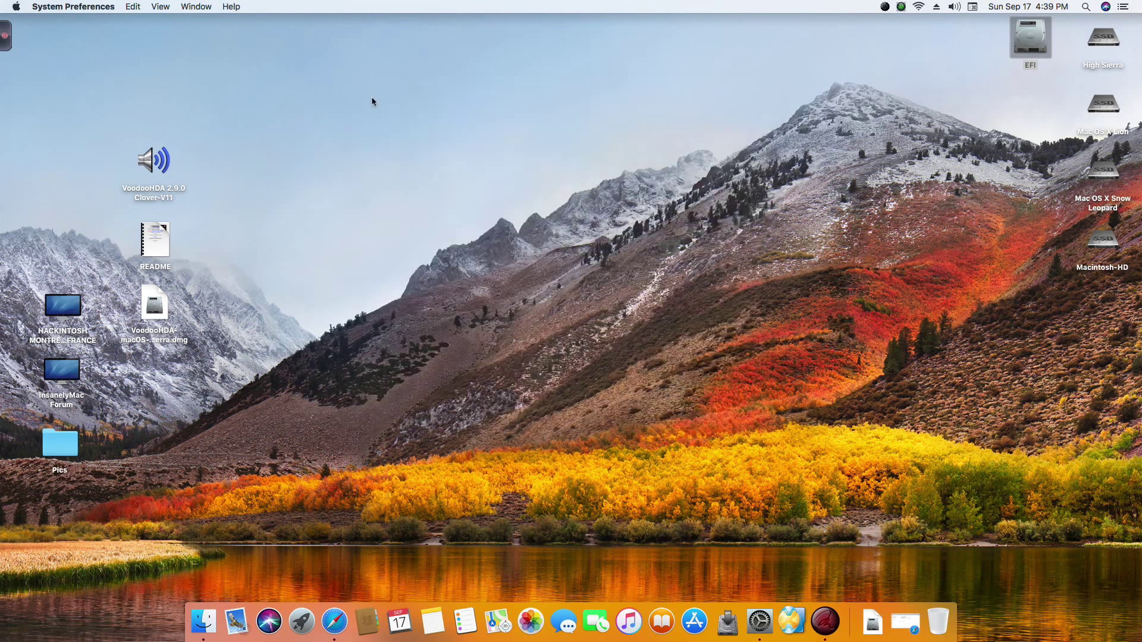
- Eject the mounted EFI volume from the desktop
right_click(1025, 37)
left_click(925, 49)
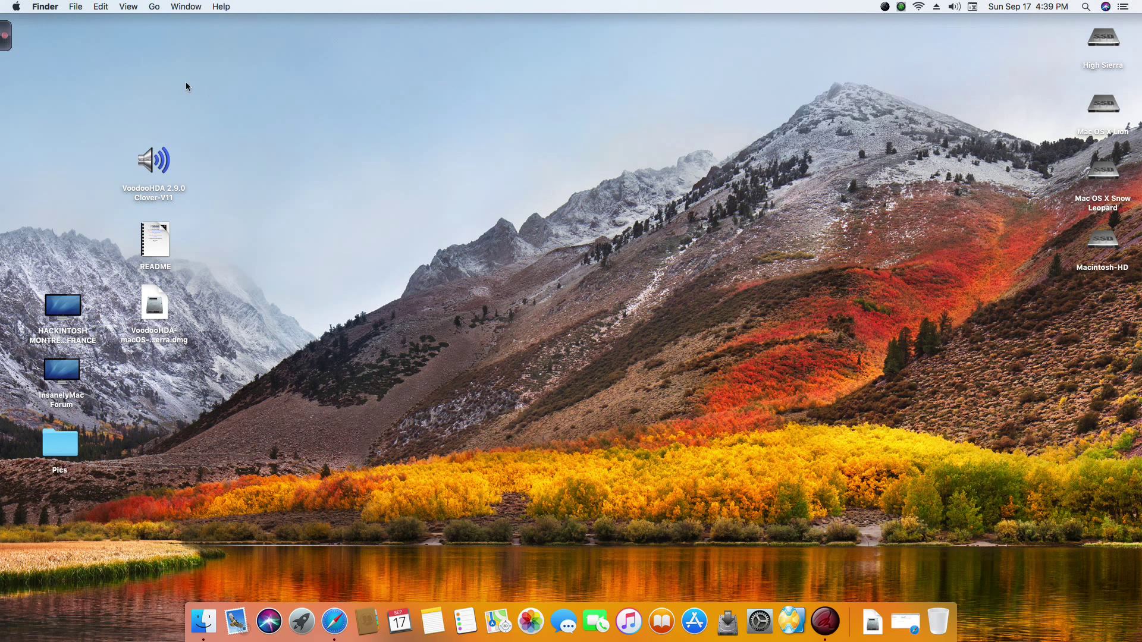
- Review the README's second part on the Clover Legacy and classic VoodooHDA installs, check the sound output devices, and close the document
double_click(164, 233)
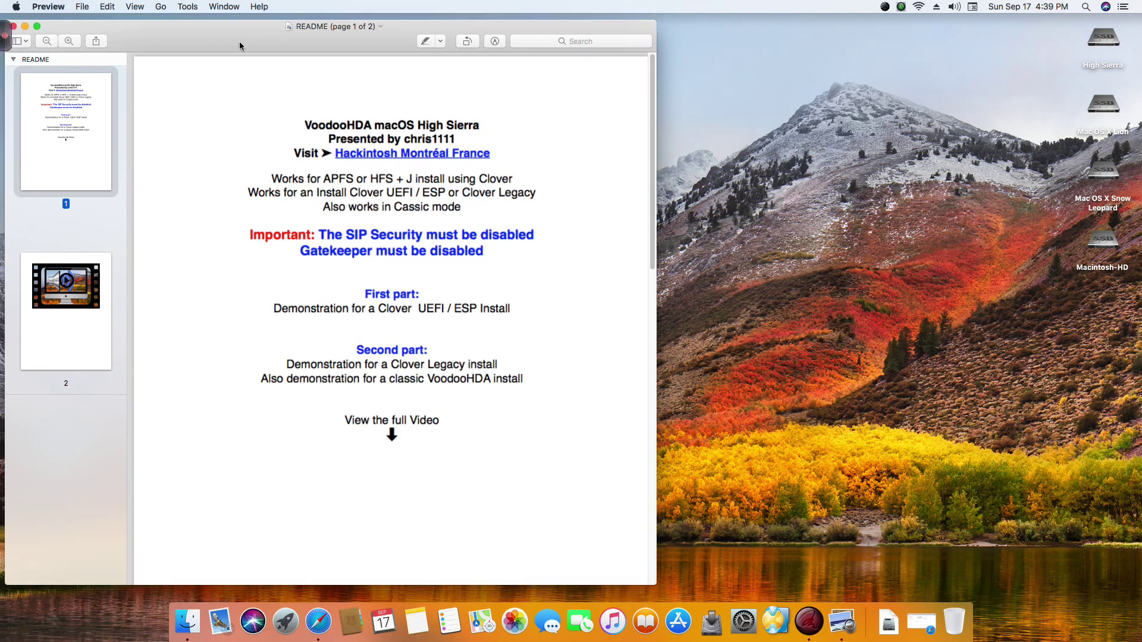
left_click_drag(239, 42, 486, 24)
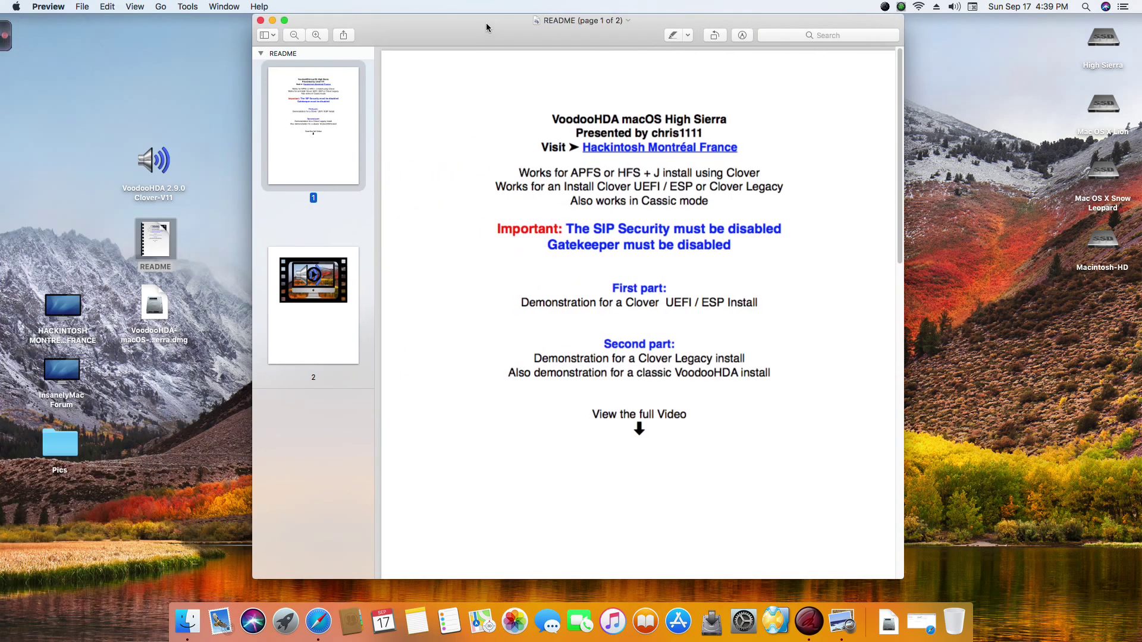
left_click(953, 7)
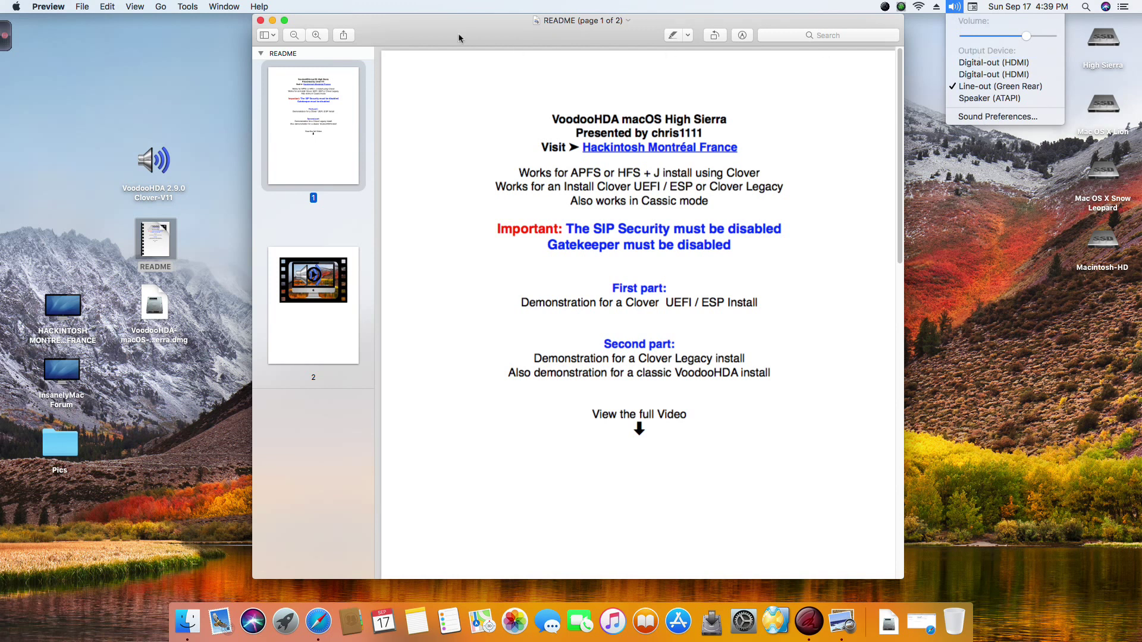
left_click_drag(459, 38, 441, 29)
scroll(561, 333, "down", 2)
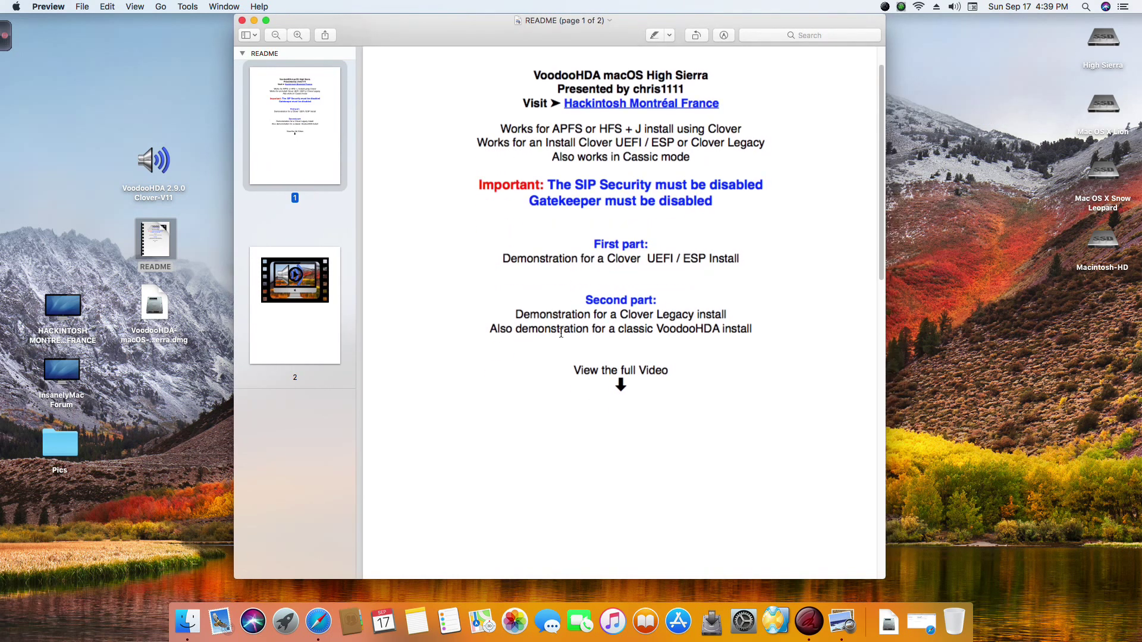
left_click_drag(581, 299, 608, 294)
left_click_drag(679, 290, 675, 299)
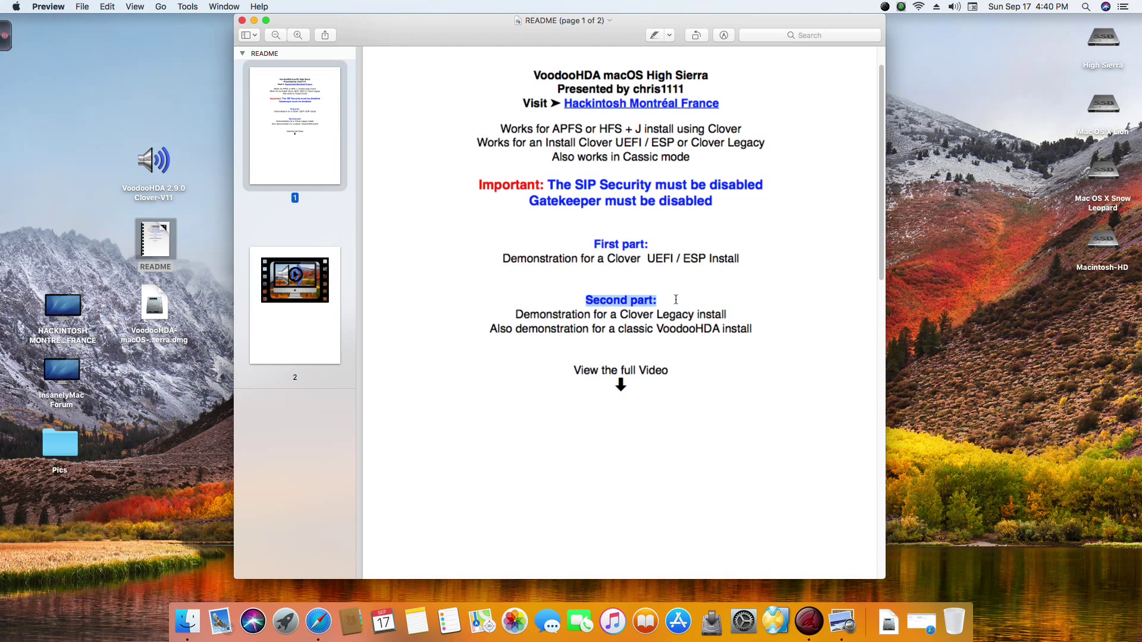
left_click_drag(512, 315, 744, 314)
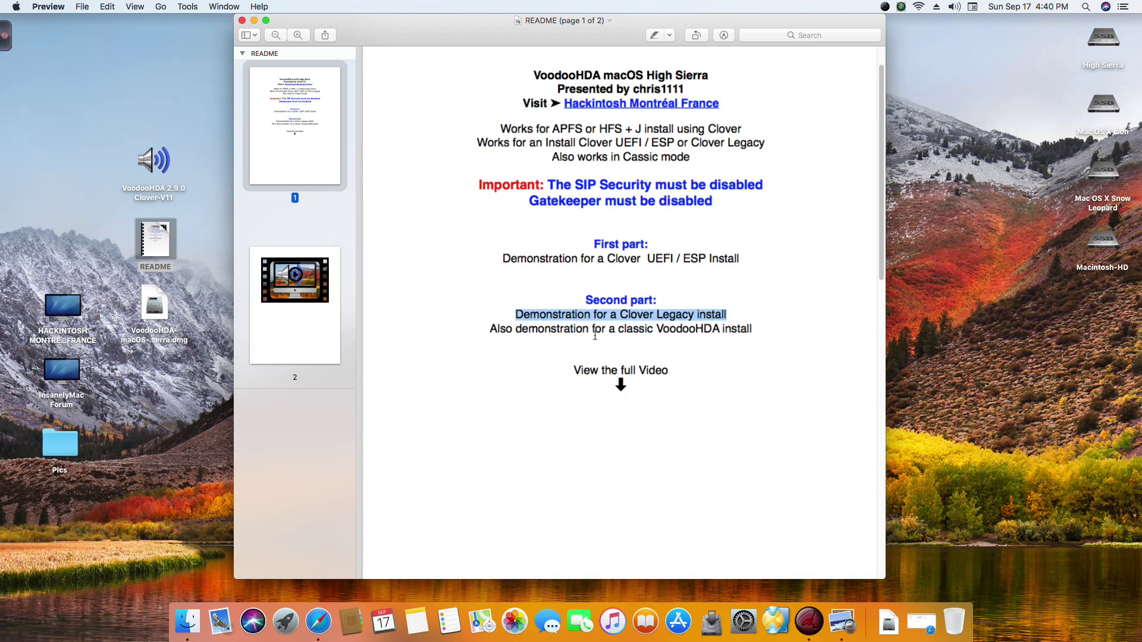
left_click_drag(489, 330, 639, 329)
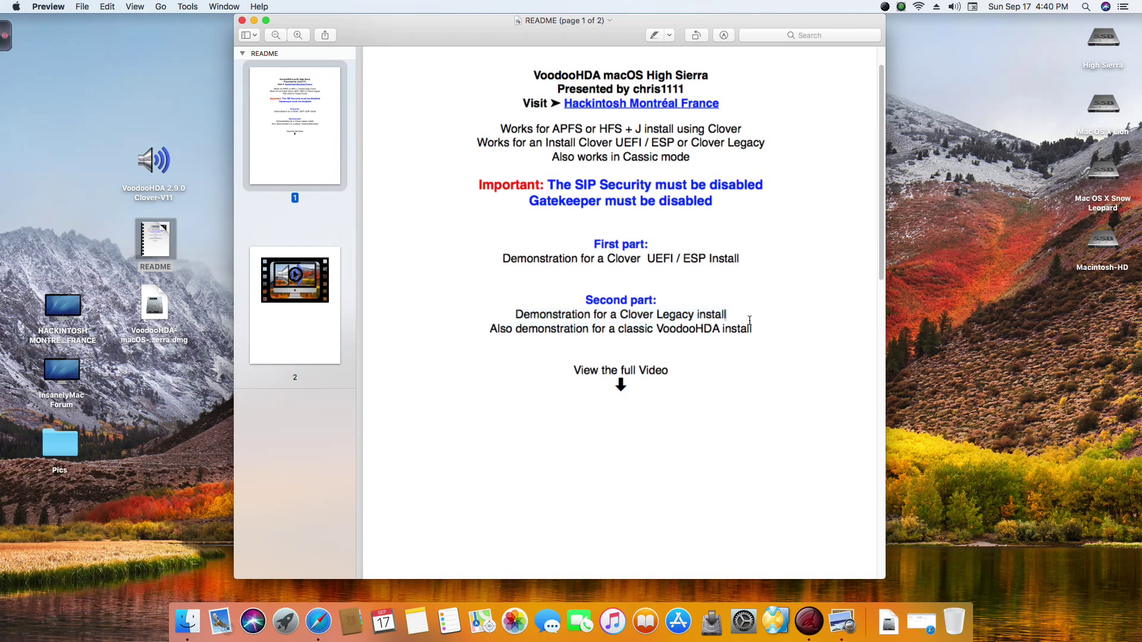
triple_click(759, 330)
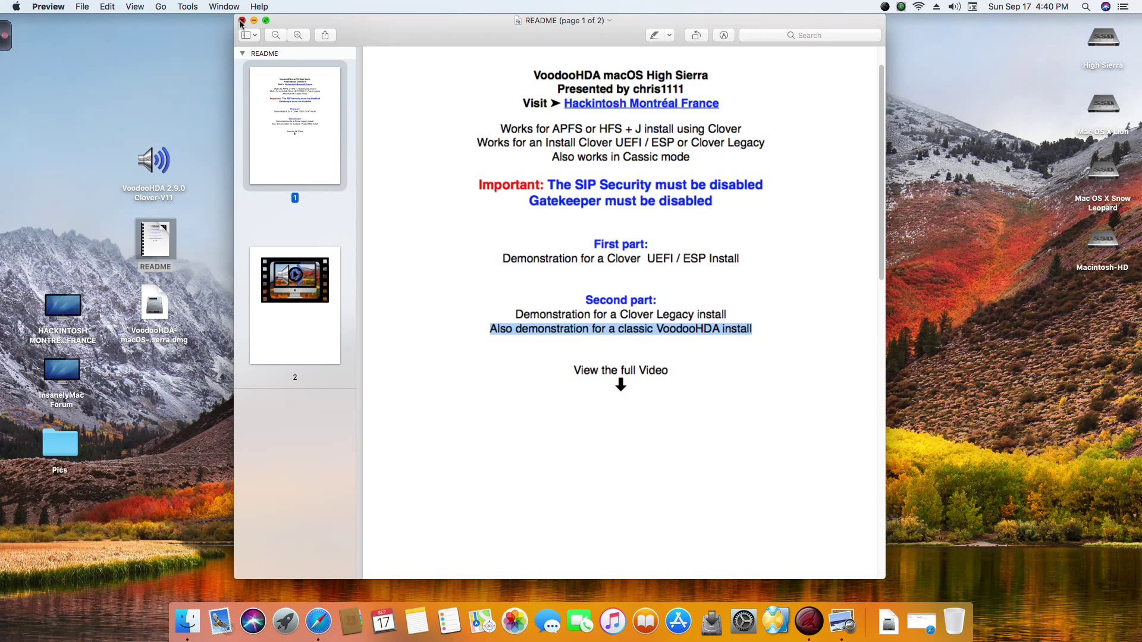
left_click(242, 20)
- Launch VoodooHDA 2.9.0 Clover-V11 with the Clover Legacy/Clasic option and review the installer introduction's Method-1 and Method-2
double_click(142, 162)
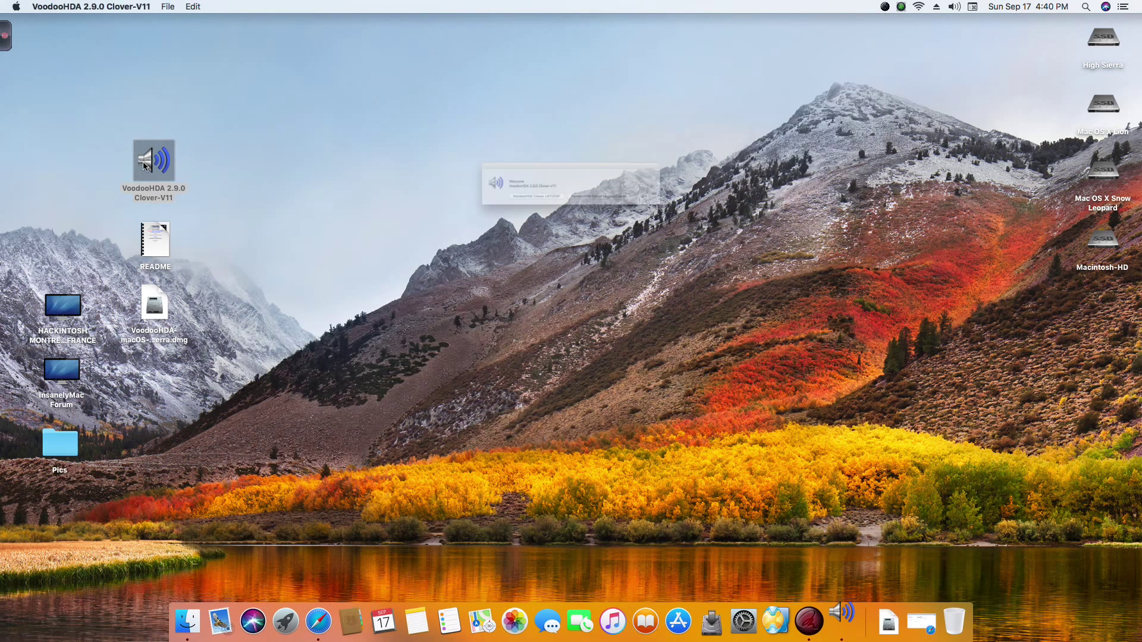
left_click(617, 214)
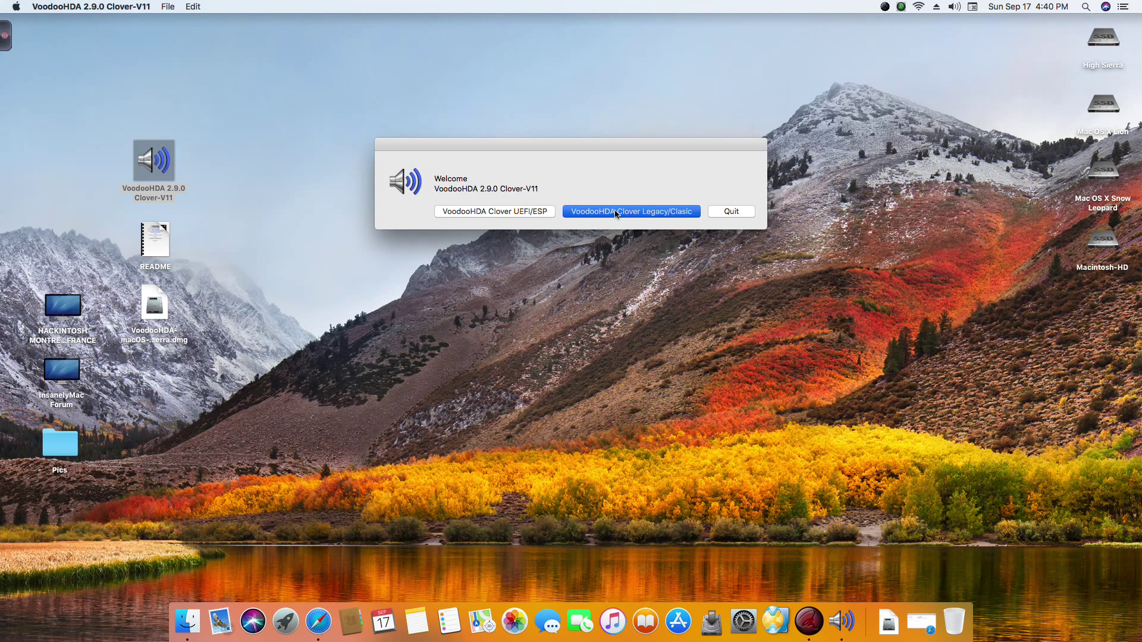
left_click(661, 196)
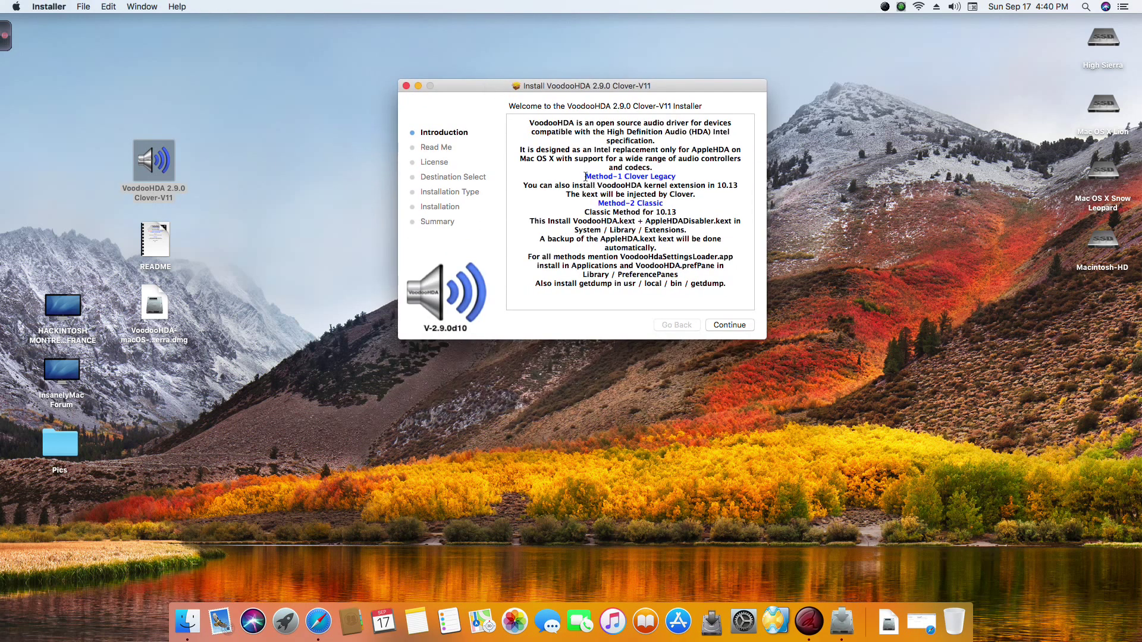
left_click_drag(585, 177, 708, 178)
left_click_drag(597, 203, 687, 200)
left_click_drag(585, 177, 691, 177)
- Accept the installer's license and select the VoodooHDA macOS High Sierra package under VoodooHDA 2.9.0 Clover Legacy for High Sierra
left_click(728, 324)
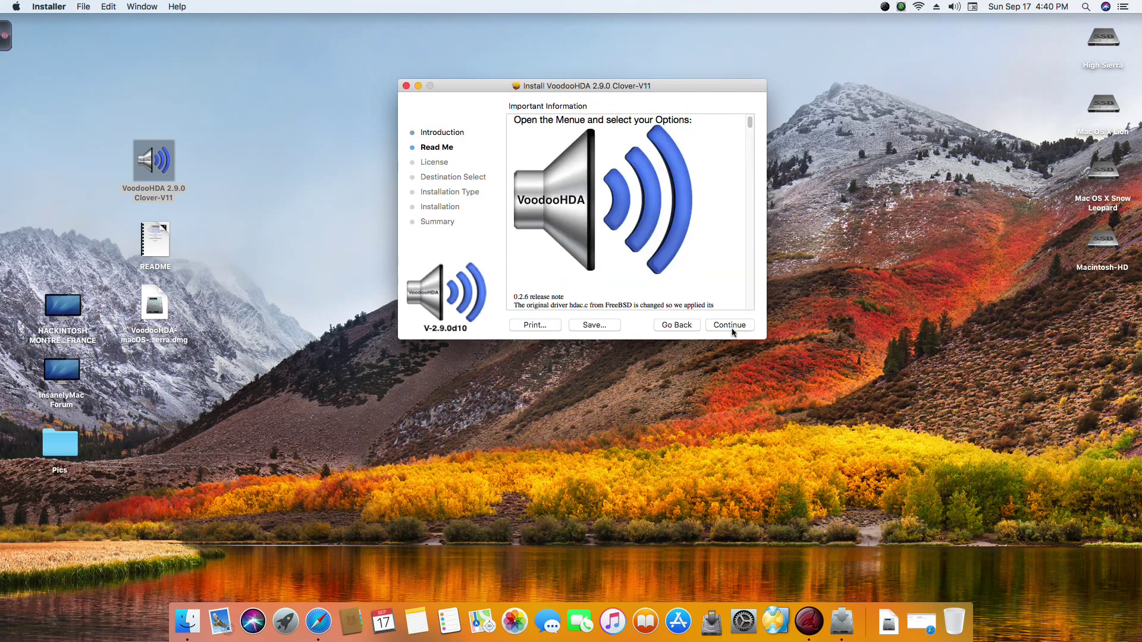
left_click(731, 326)
left_click(730, 326)
left_click(697, 181)
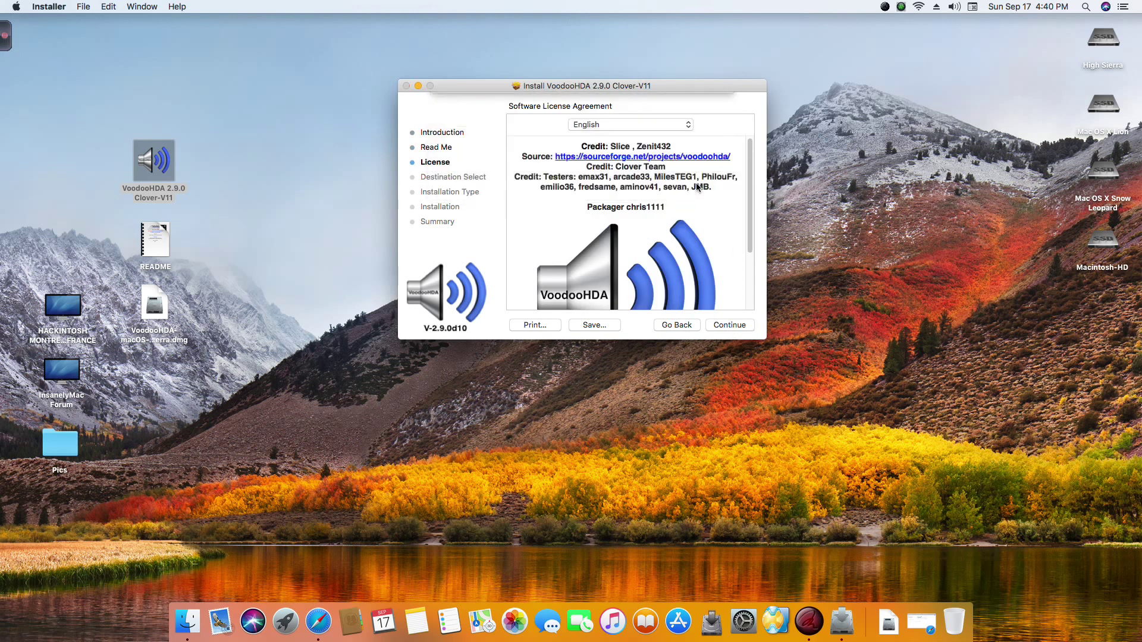
left_click(515, 133)
left_click(552, 134)
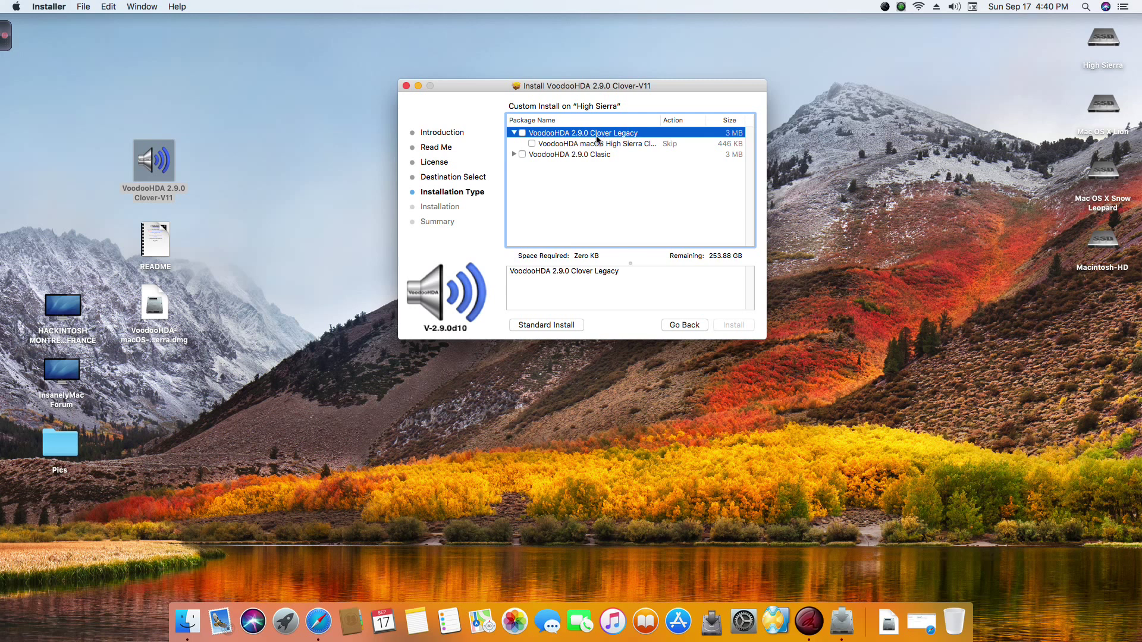
left_click(532, 144)
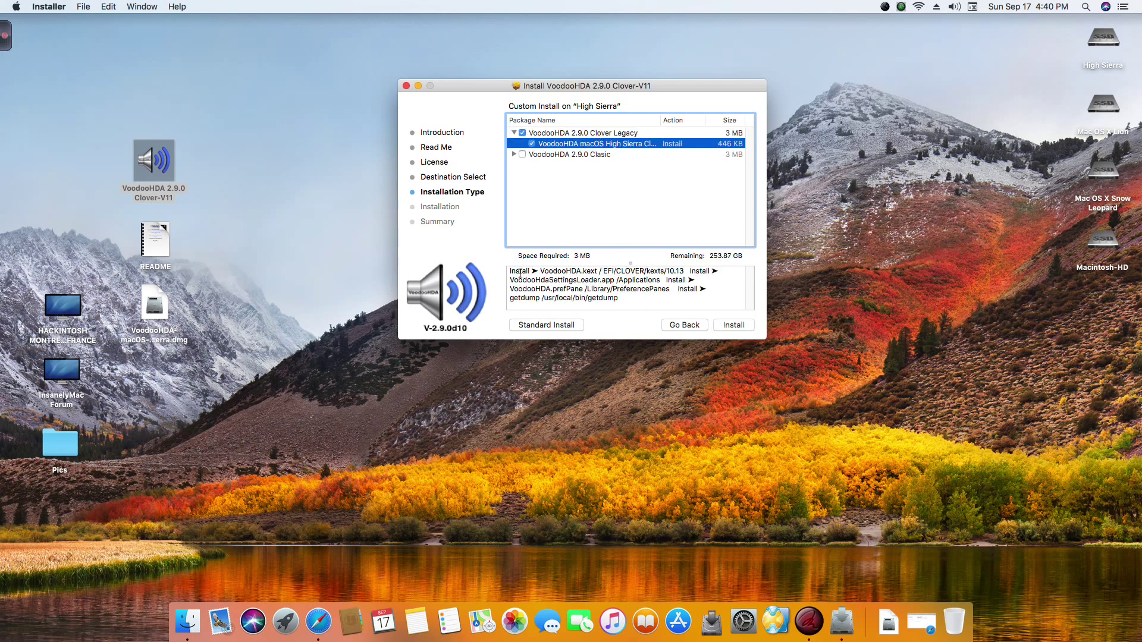
left_click_drag(508, 271, 731, 303)
left_click(623, 299)
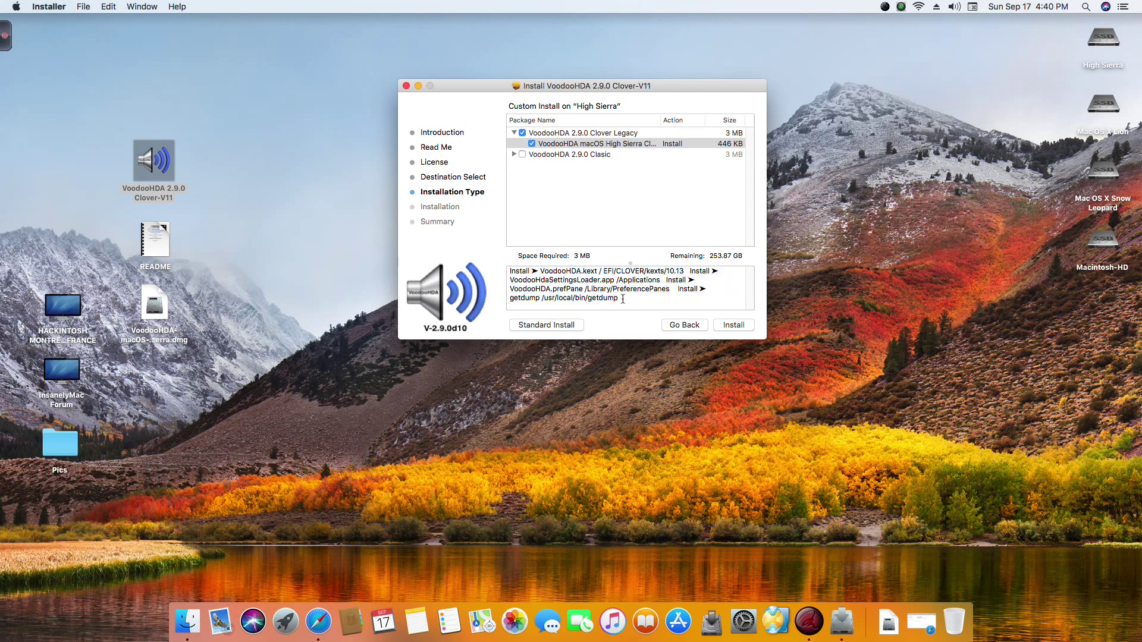
- Install the selected Clover Legacy package, authorizing it with the account password, and close the installer once it completes
left_click(738, 325)
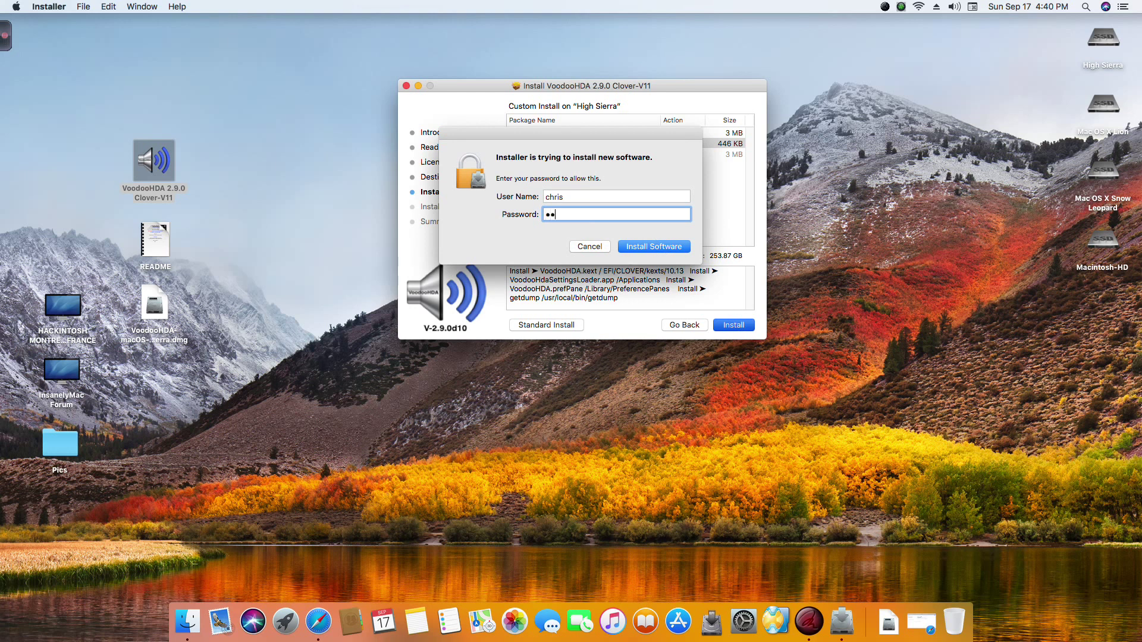
key("Return")
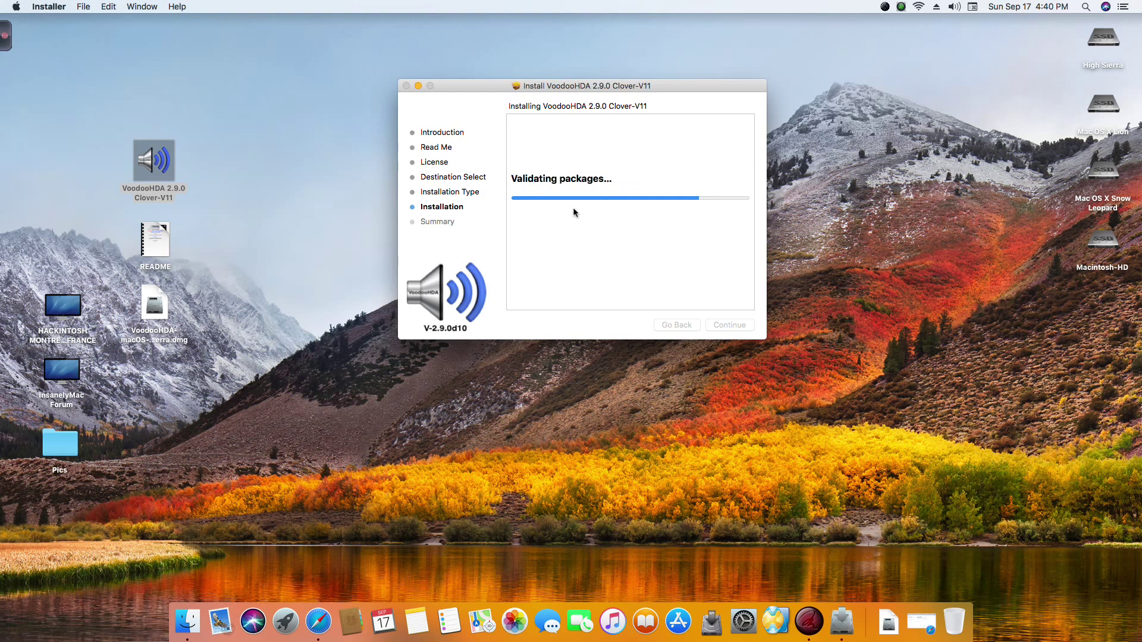
left_click(731, 327)
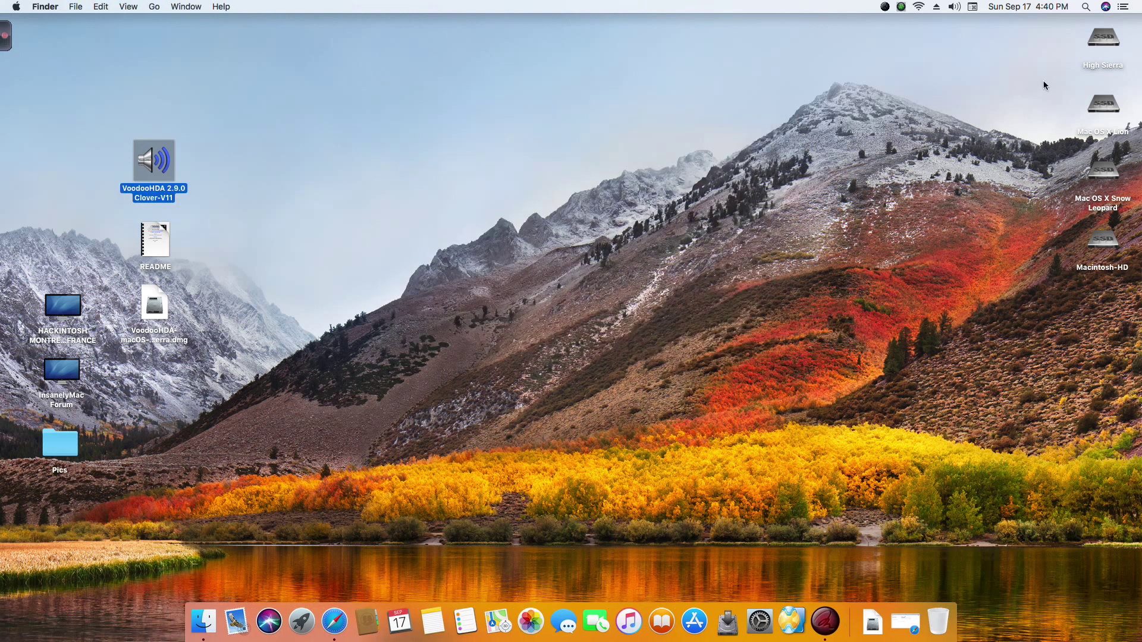
- Check the High Sierra disk's EFI/CLOVER/kexts/10.13 folder for VoodooHDA.kext and the Applications folder for VoodooHdaSettingsLoader
left_click(1110, 41)
double_click(1110, 42)
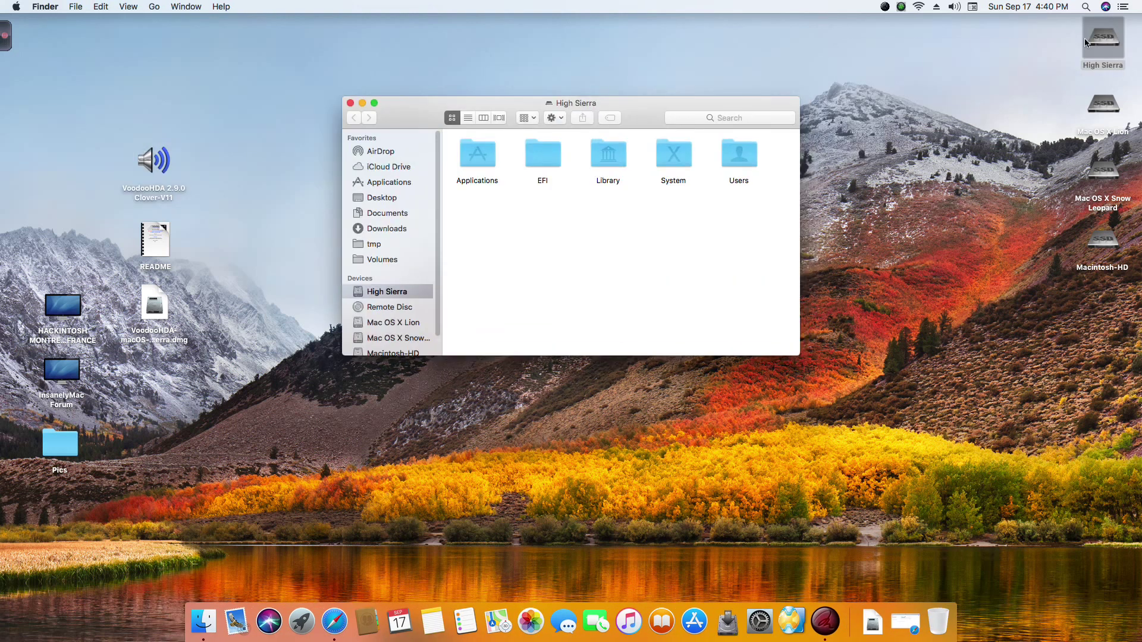
left_click(542, 157)
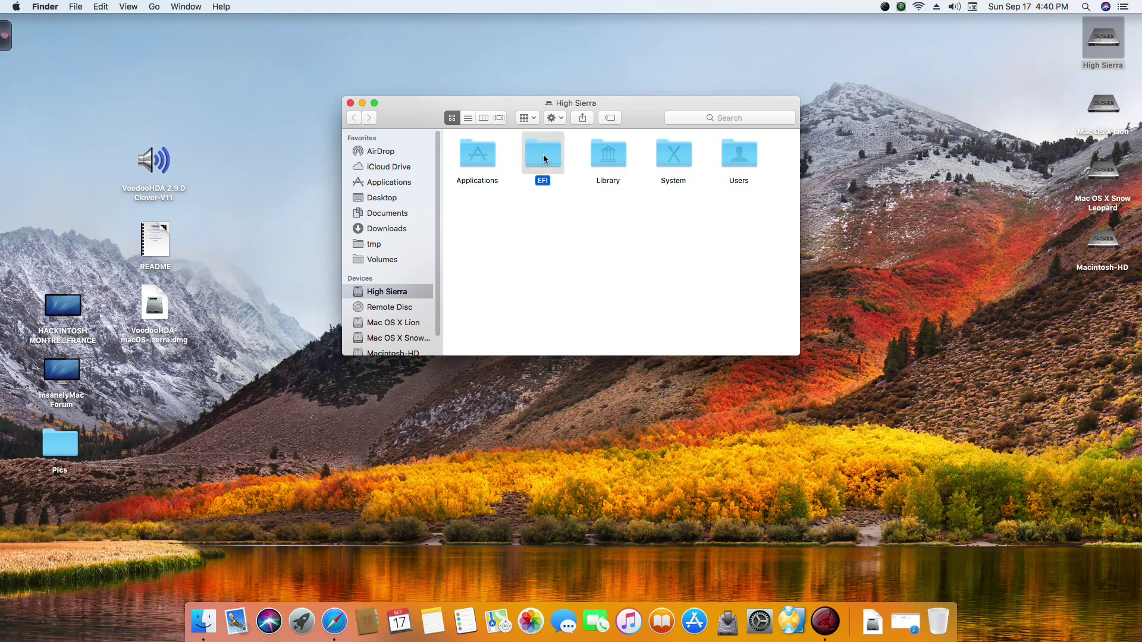
double_click(601, 168)
double_click(611, 228)
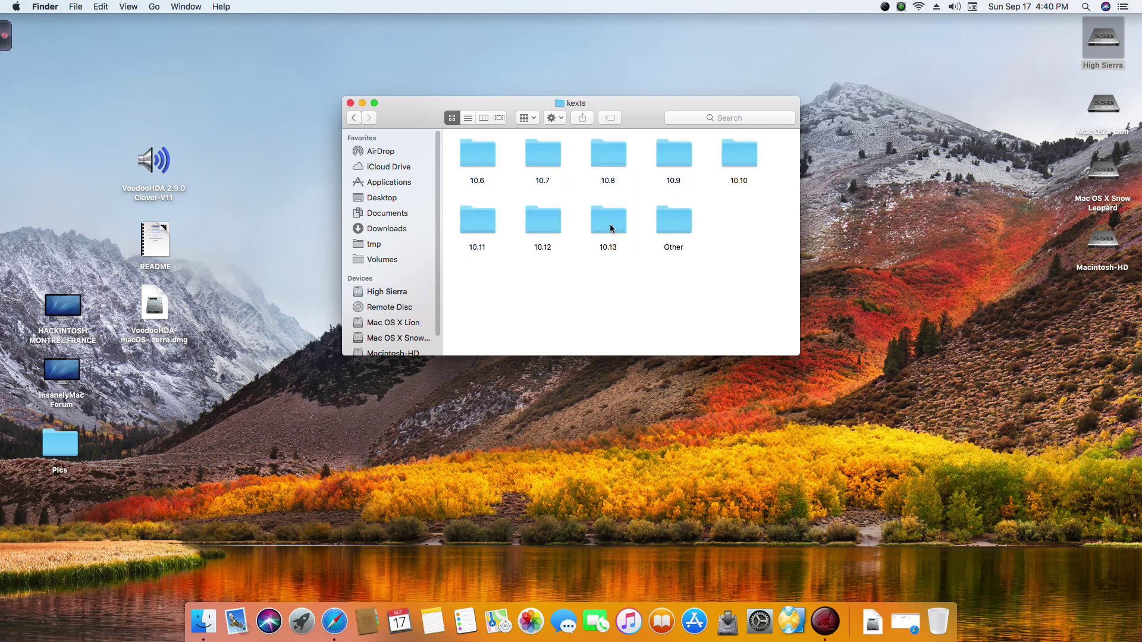
double_click(609, 227)
left_click(543, 152)
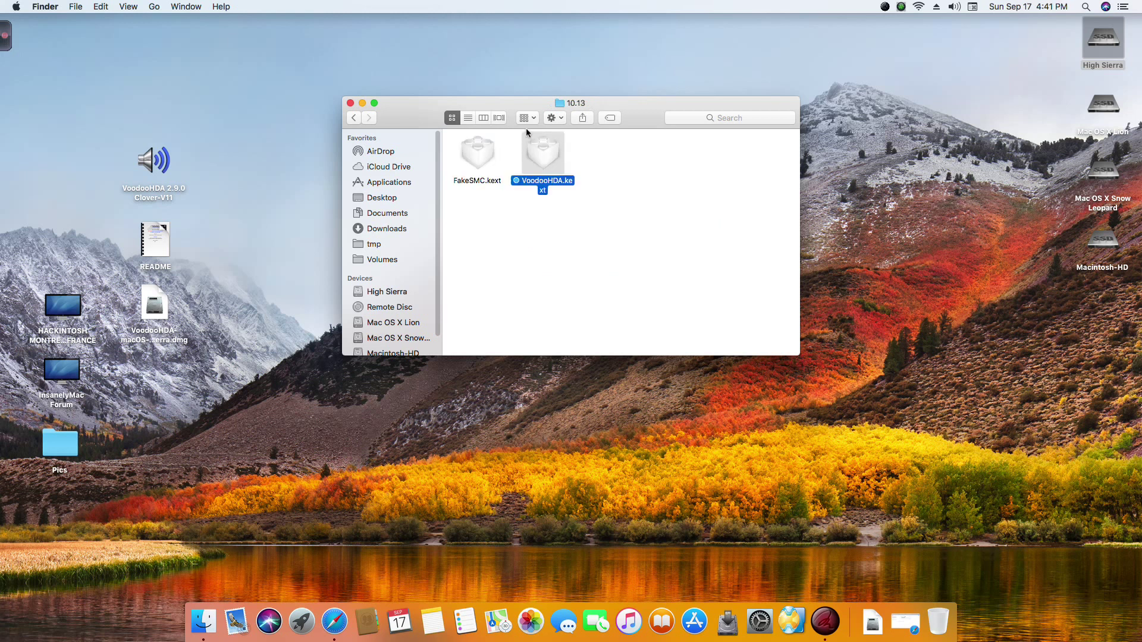
left_click(403, 182)
left_click(671, 314)
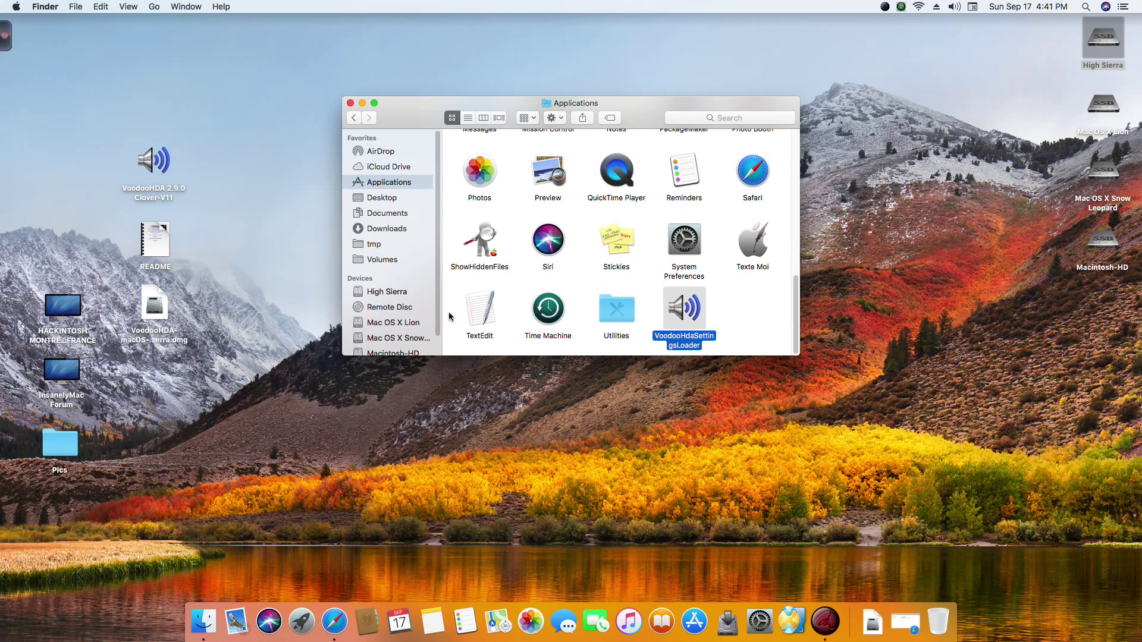
- Check the High Sierra disk's Library/PreferencePanes folder for VoodooHDA.prefPane, and close the window
left_click(403, 309)
left_click(400, 295)
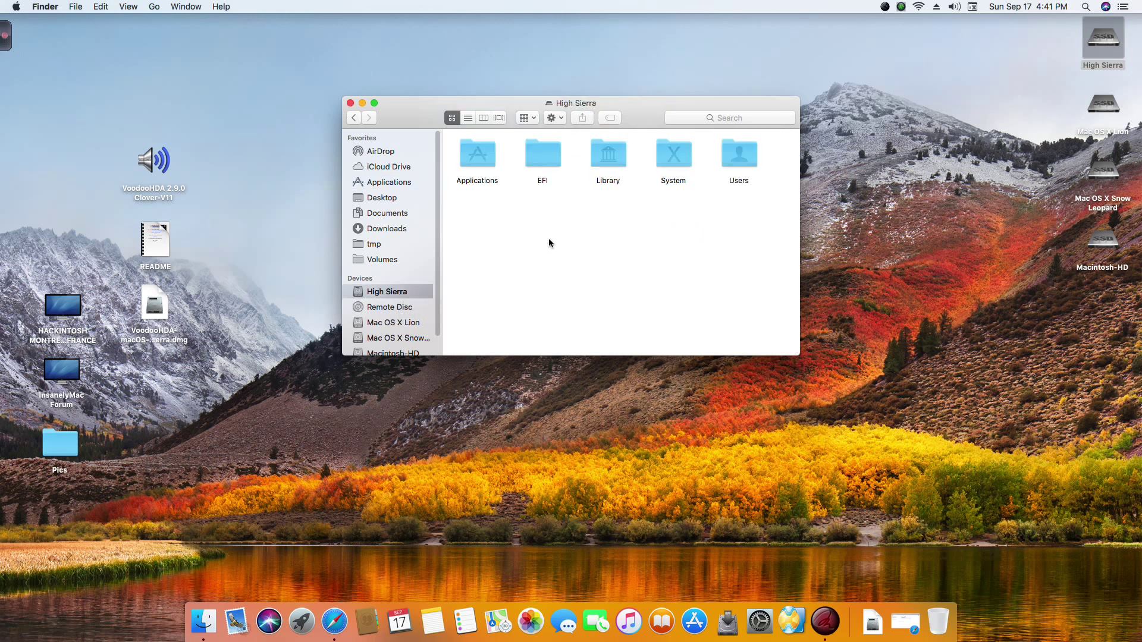
double_click(610, 155)
scroll(492, 269, "down", 3)
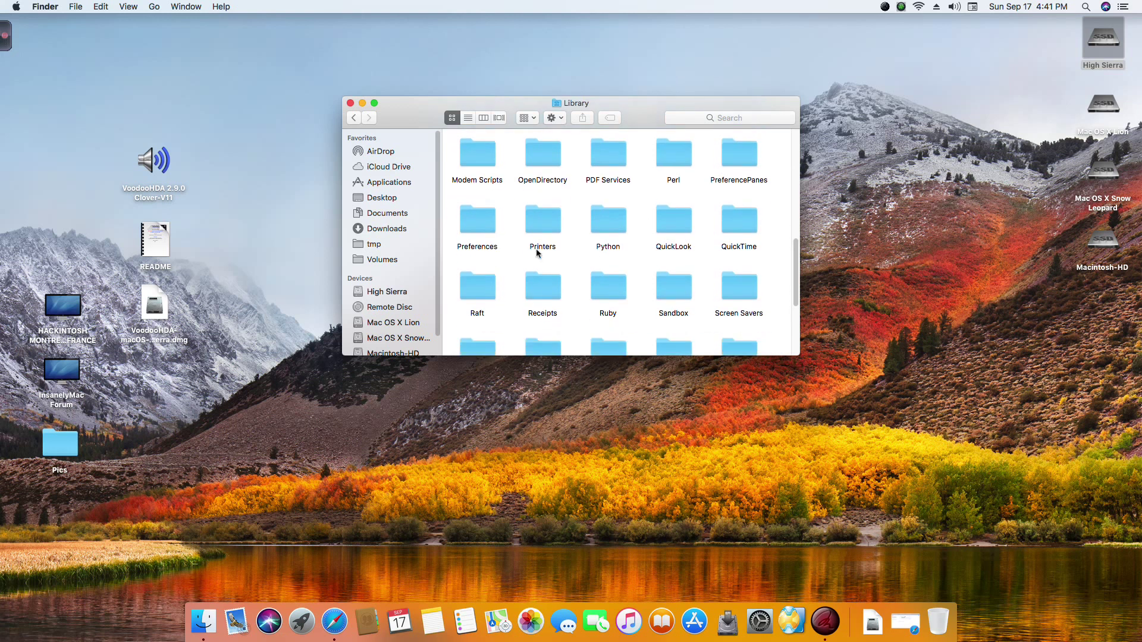
double_click(743, 154)
left_click(535, 154)
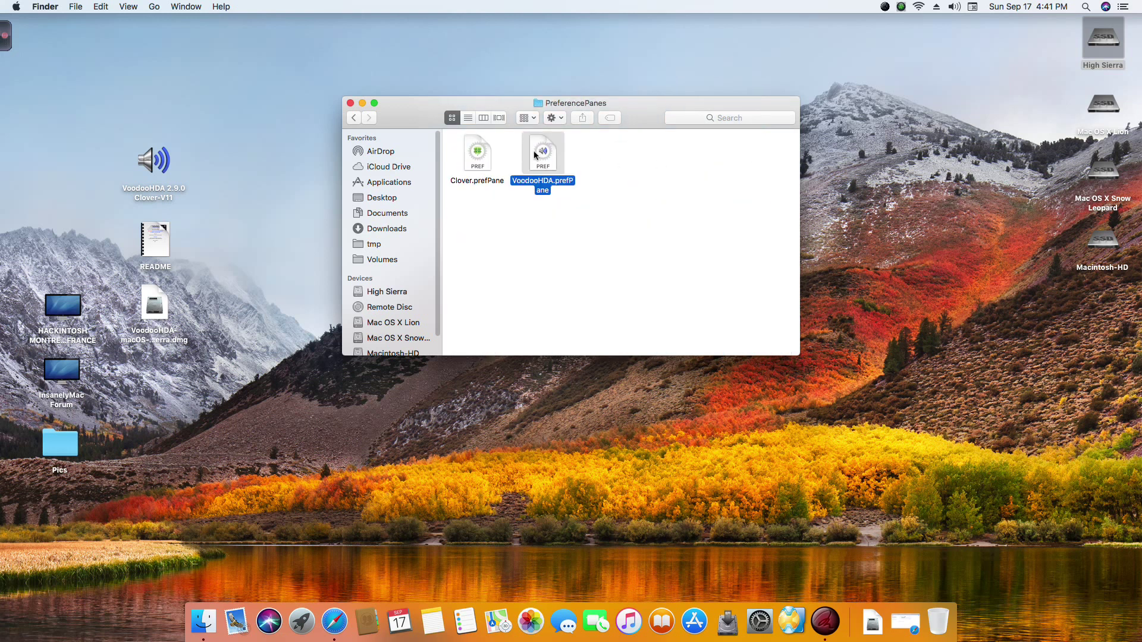
left_click(350, 103)
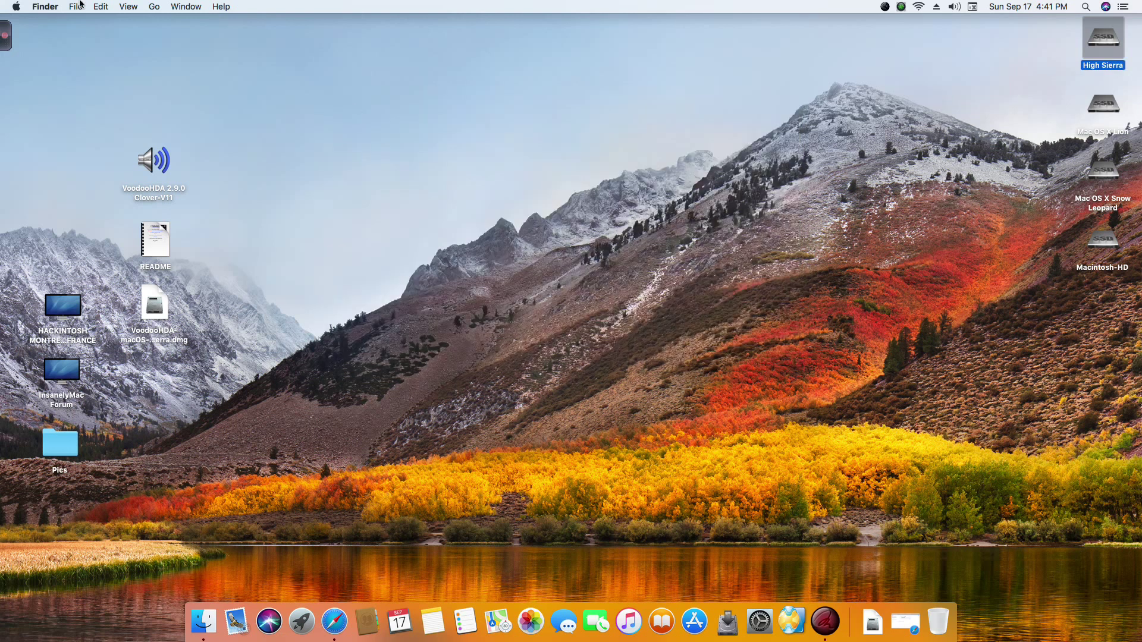
left_click(15, 7)
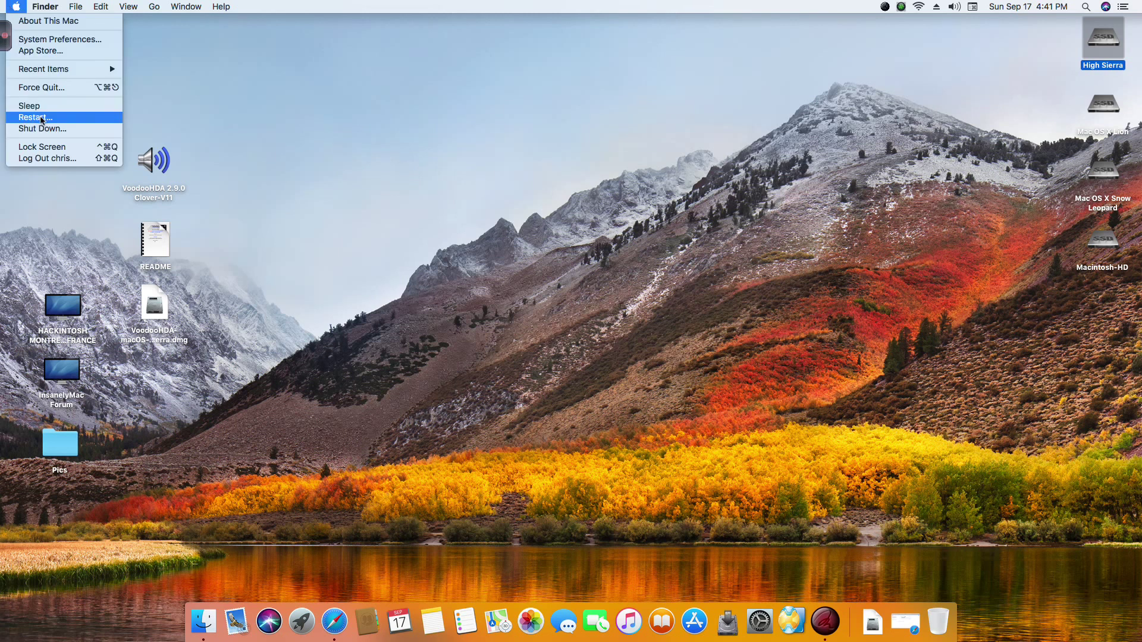
left_click(279, 146)
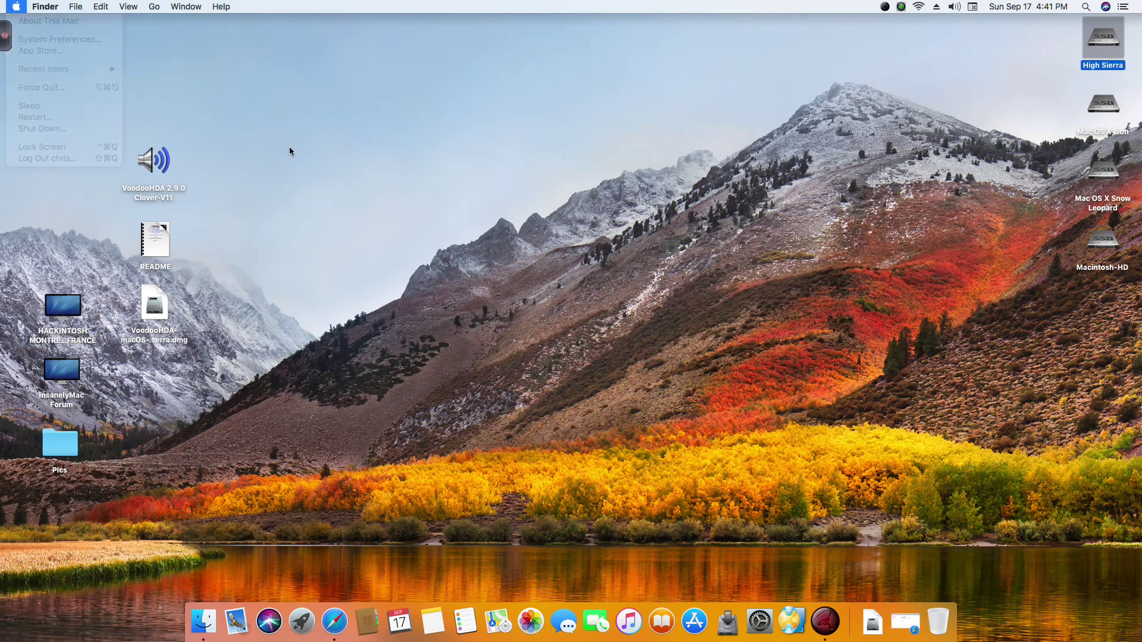
- Open the README, examine its line about the classic VoodooHDA install demonstration, and quit the viewer
double_click(152, 235)
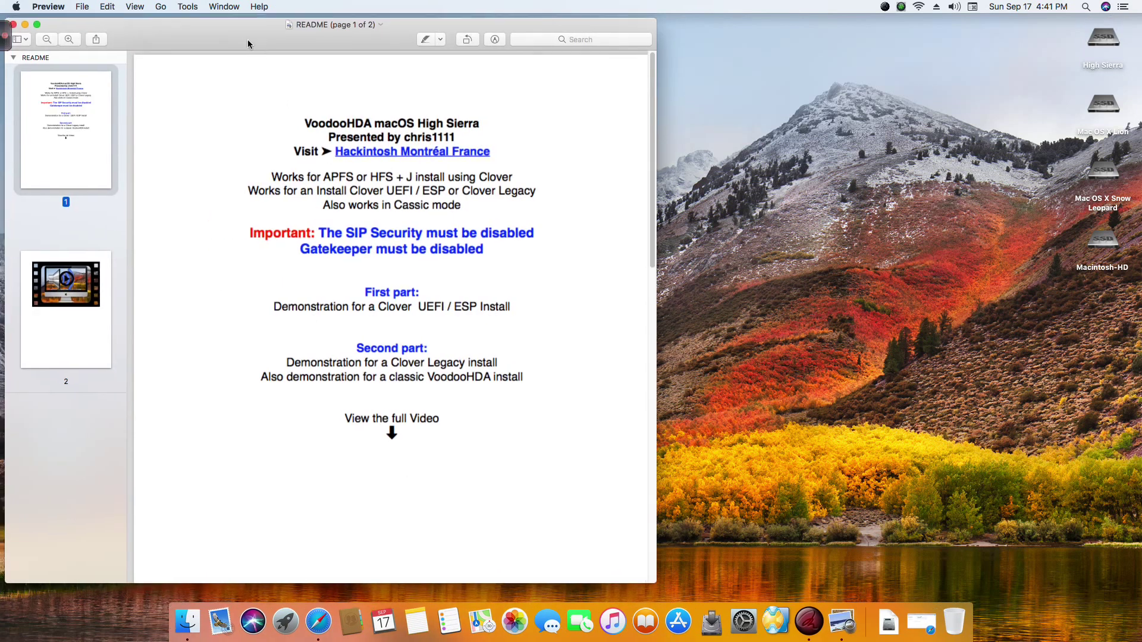
left_click_drag(230, 38, 476, 35)
left_click_drag(506, 373, 775, 377)
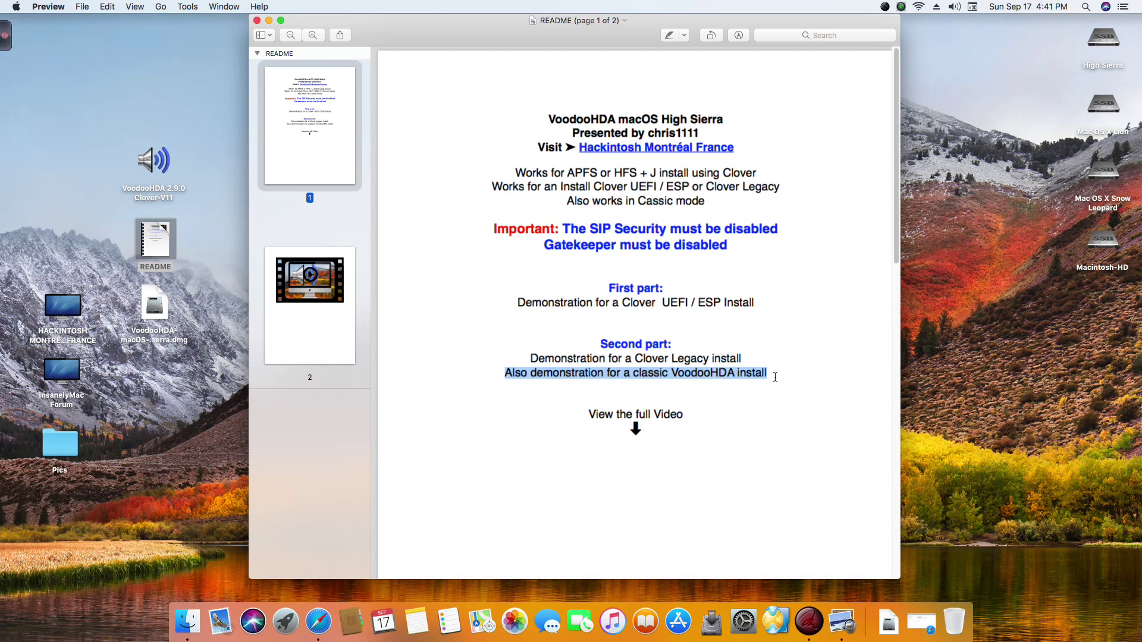
double_click(256, 22)
key("super+q")
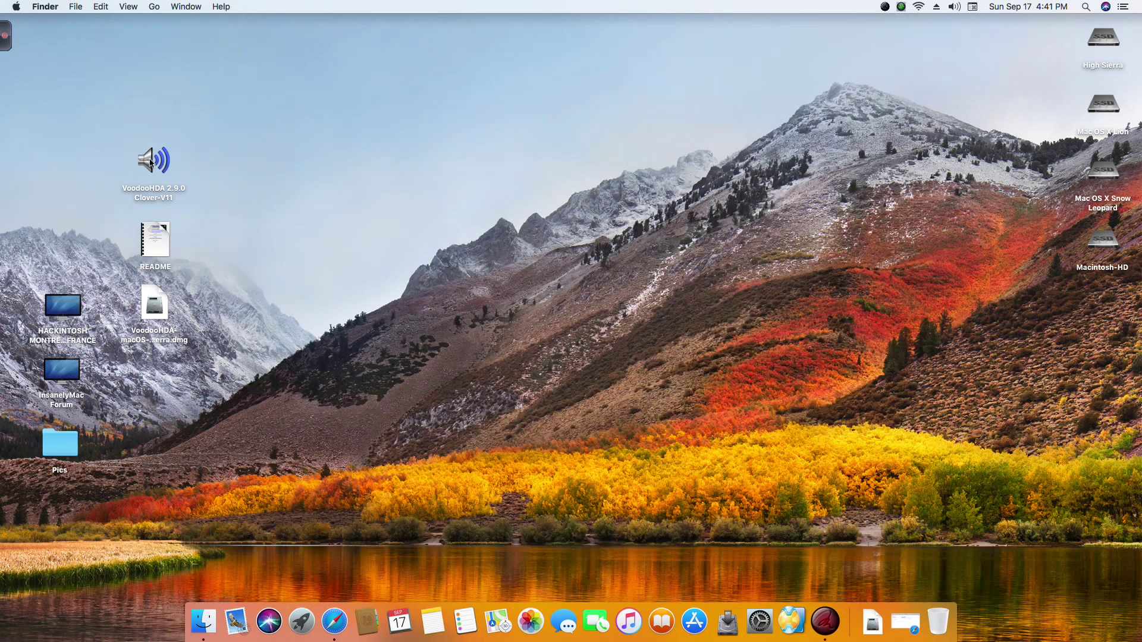
left_click(159, 166)
left_click(645, 211)
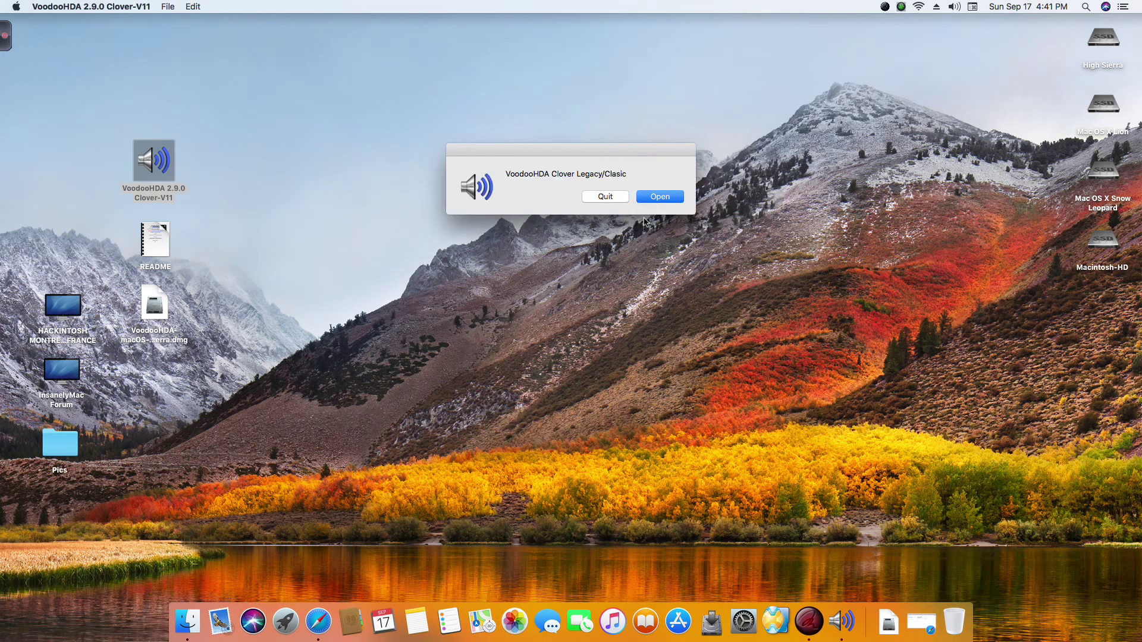
left_click(661, 197)
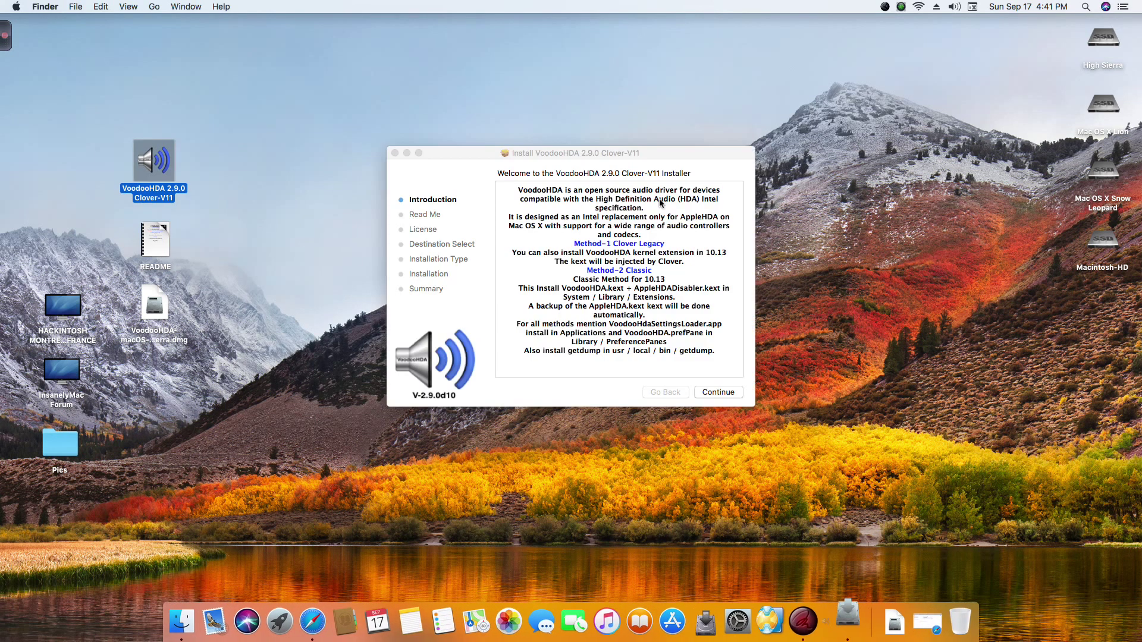
left_click(715, 395)
left_click(715, 394)
left_click(713, 391)
left_click(681, 249)
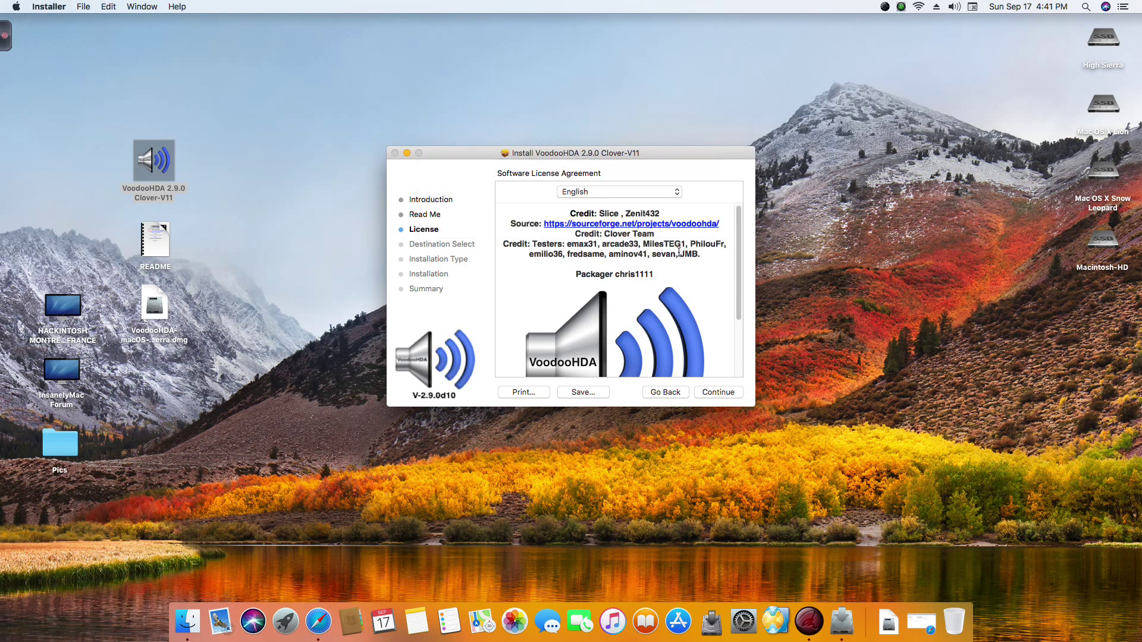
left_click(503, 211)
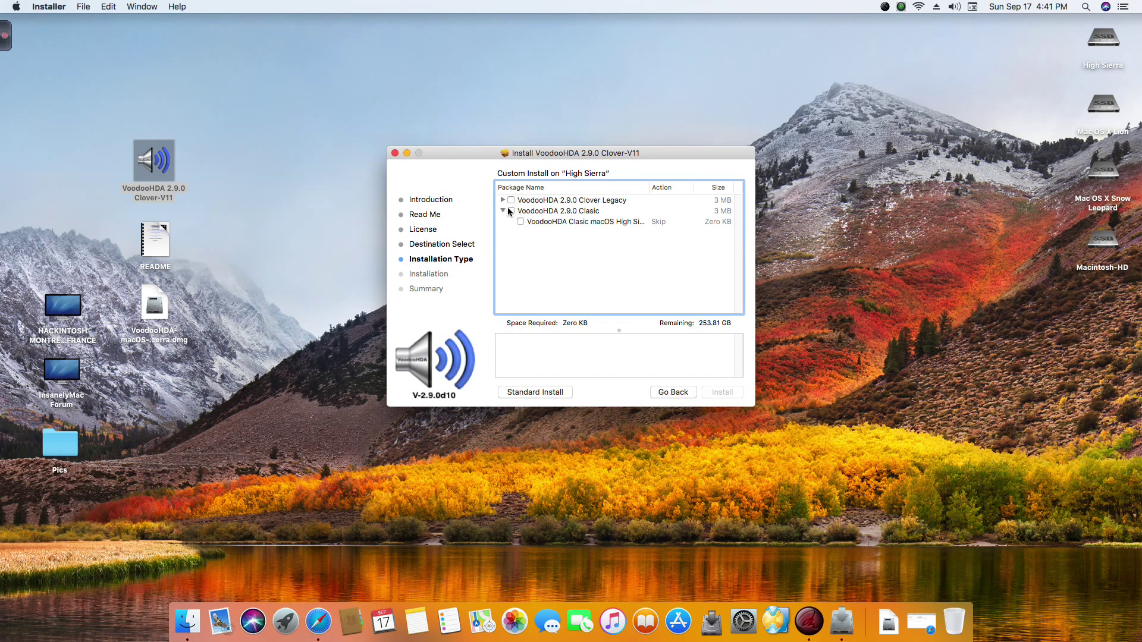
left_click(511, 211)
left_click(562, 222)
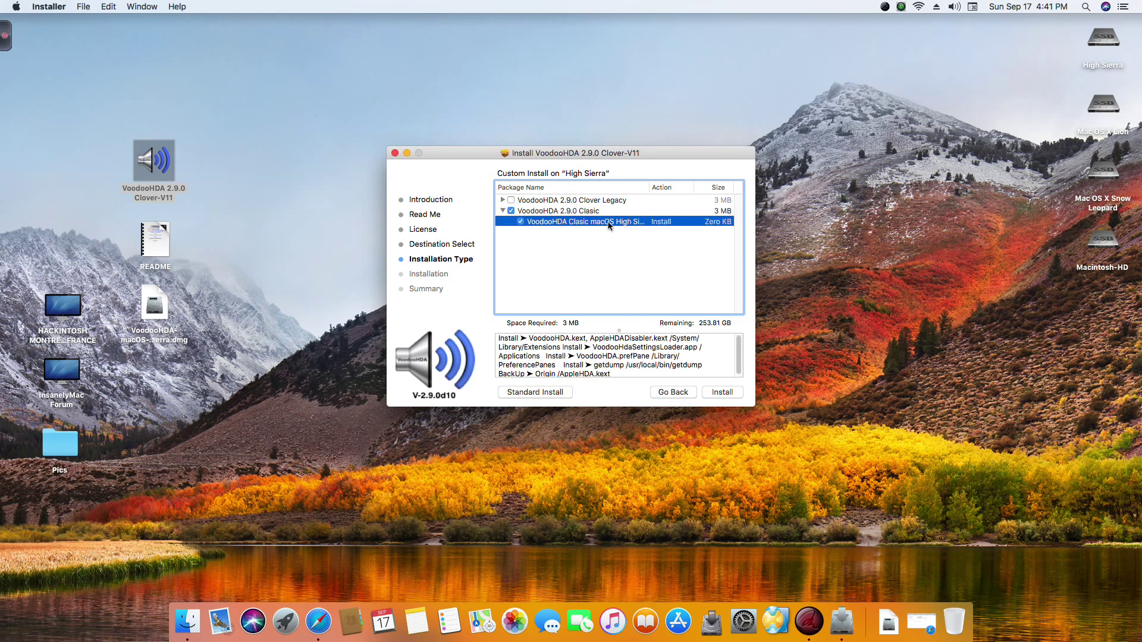
left_click_drag(497, 336, 562, 349)
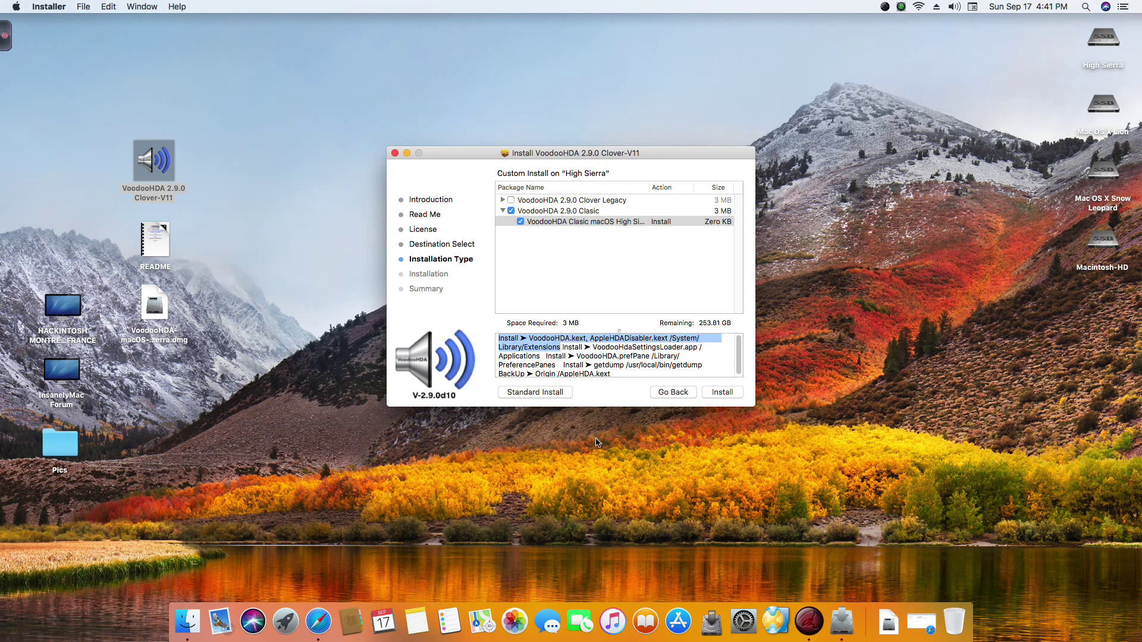
left_click_drag(564, 343, 674, 377)
left_click(615, 354)
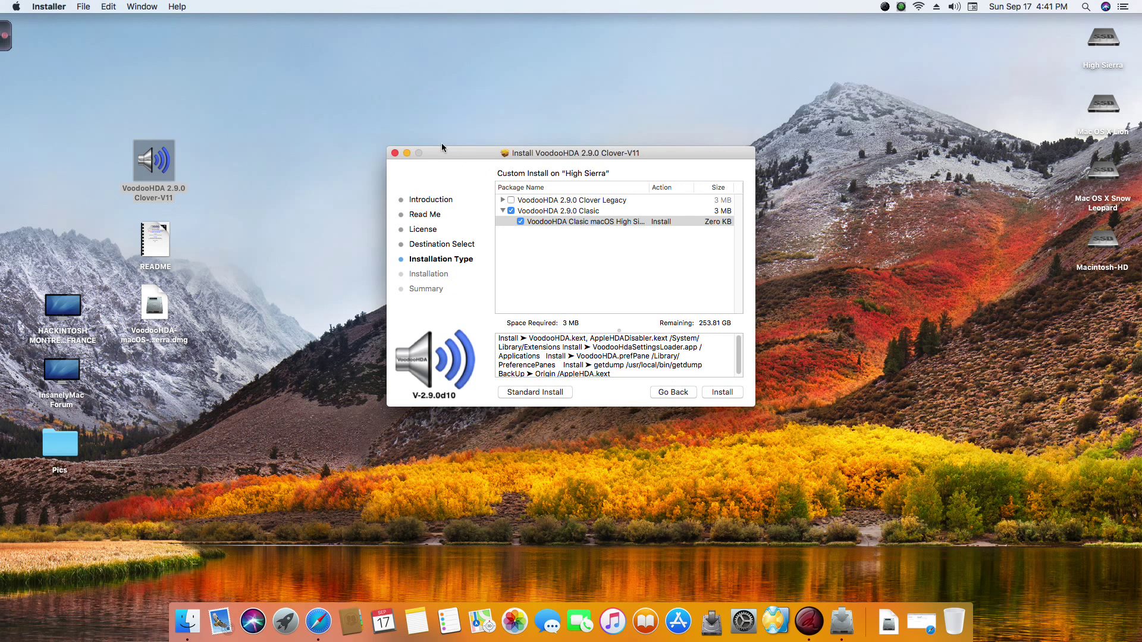
left_click(395, 153)
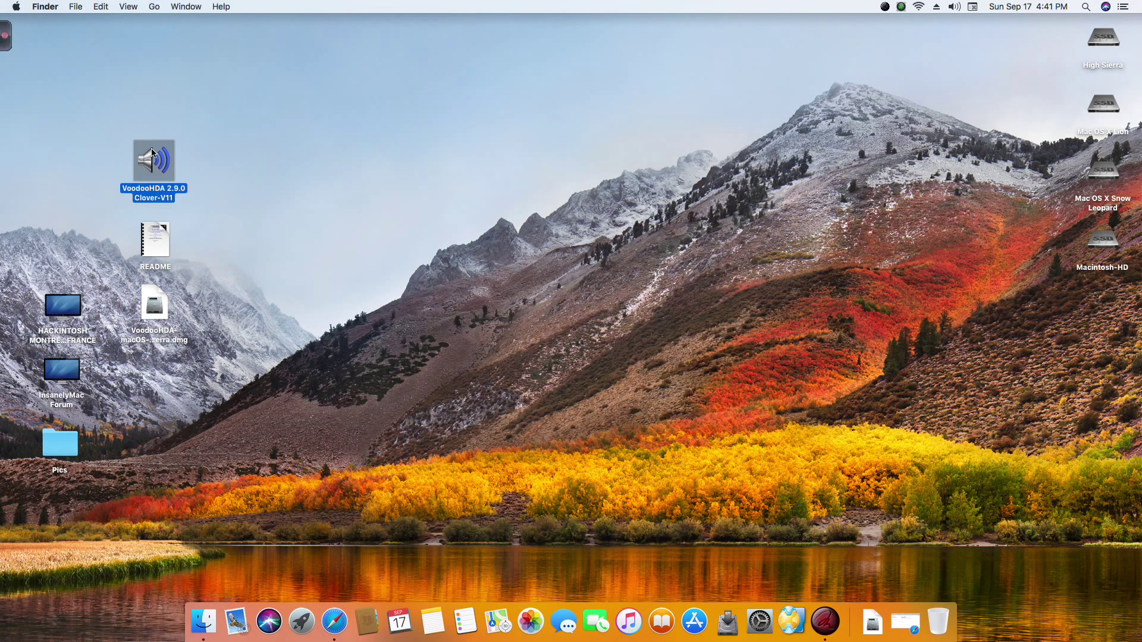
- Launch the VoodooHDA 2.9.0 Clover-V11 installer, proceed through its introduction pages and accept the software license agreement
left_click(615, 213)
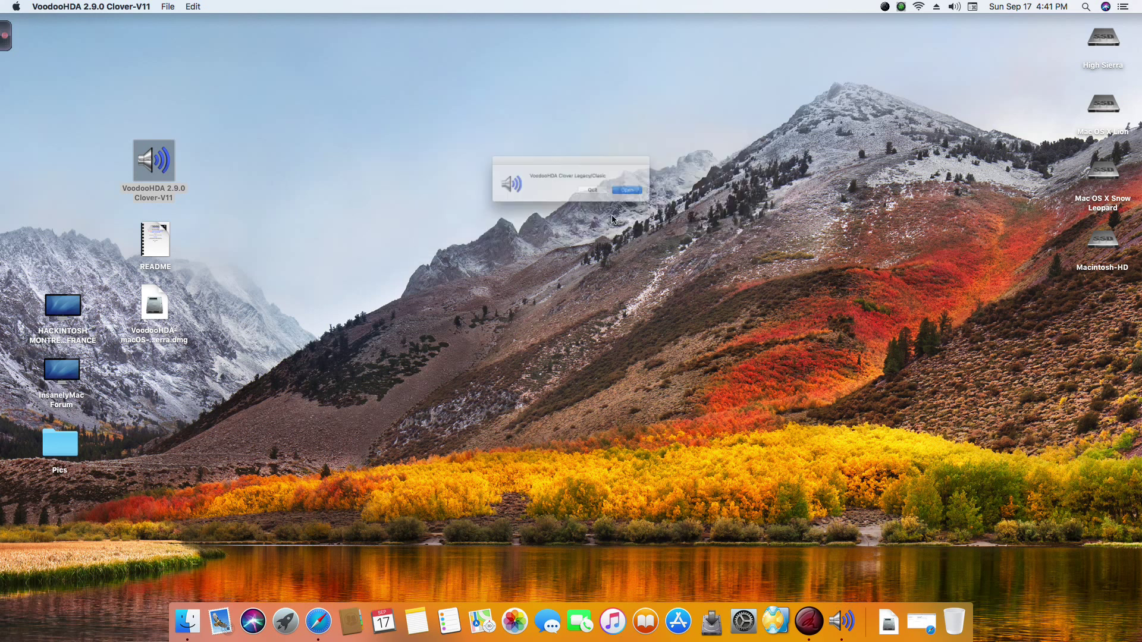
left_click(680, 202)
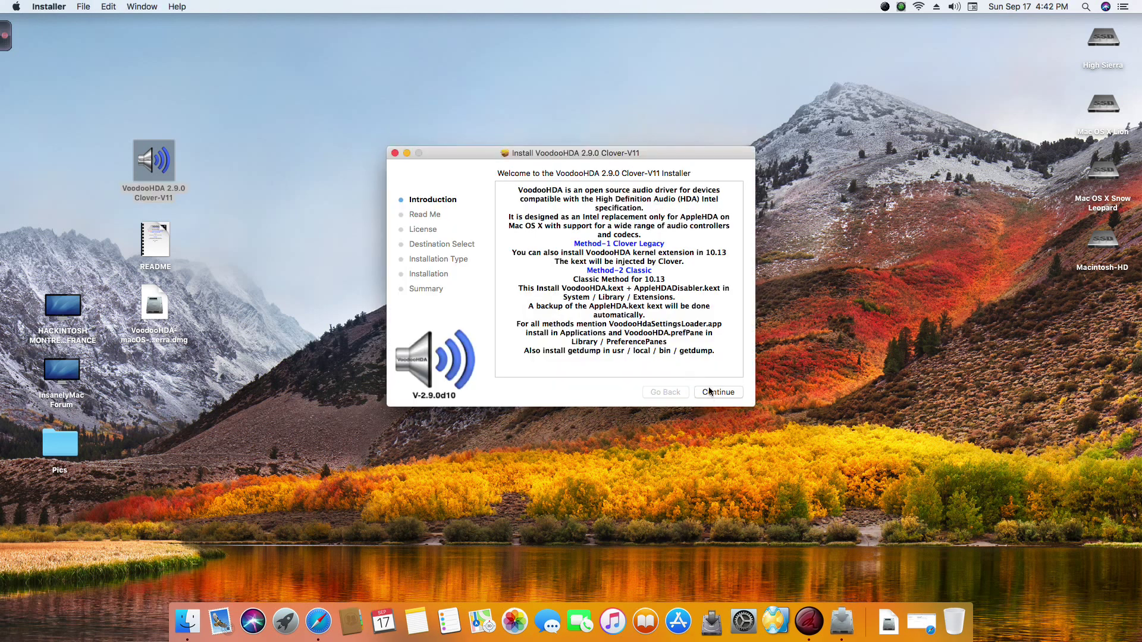
left_click(709, 391)
left_click(709, 391)
left_click(709, 391)
left_click(691, 249)
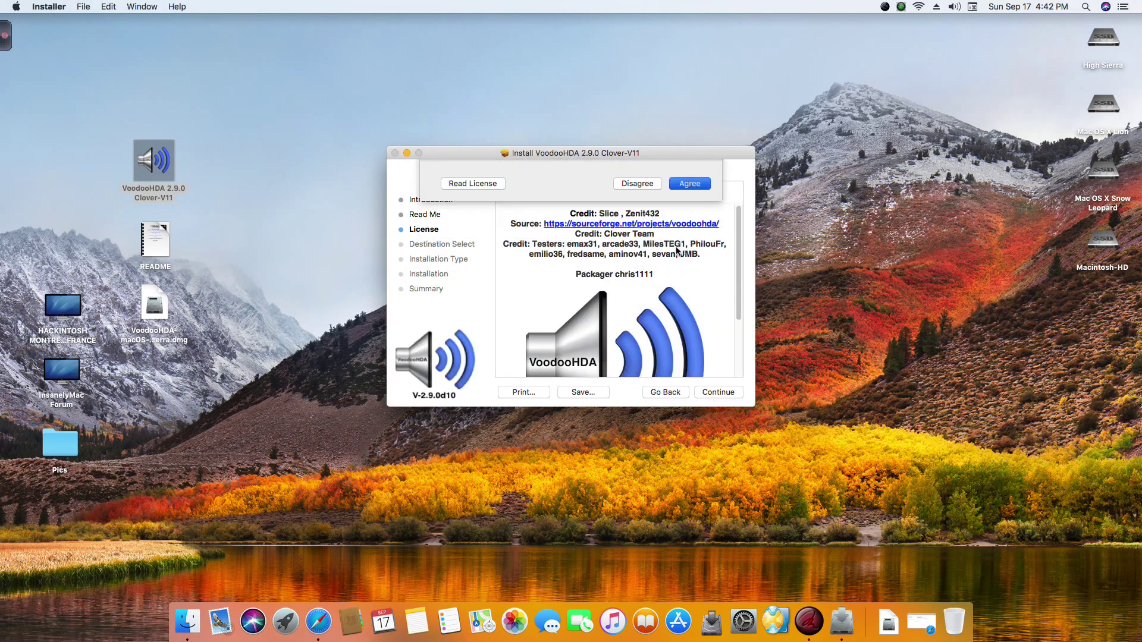
- Select the VoodooHDA Clasic package for macOS High Sierra under VoodooHDA 2.9.0 Clasic and highlight its description
left_click(503, 211)
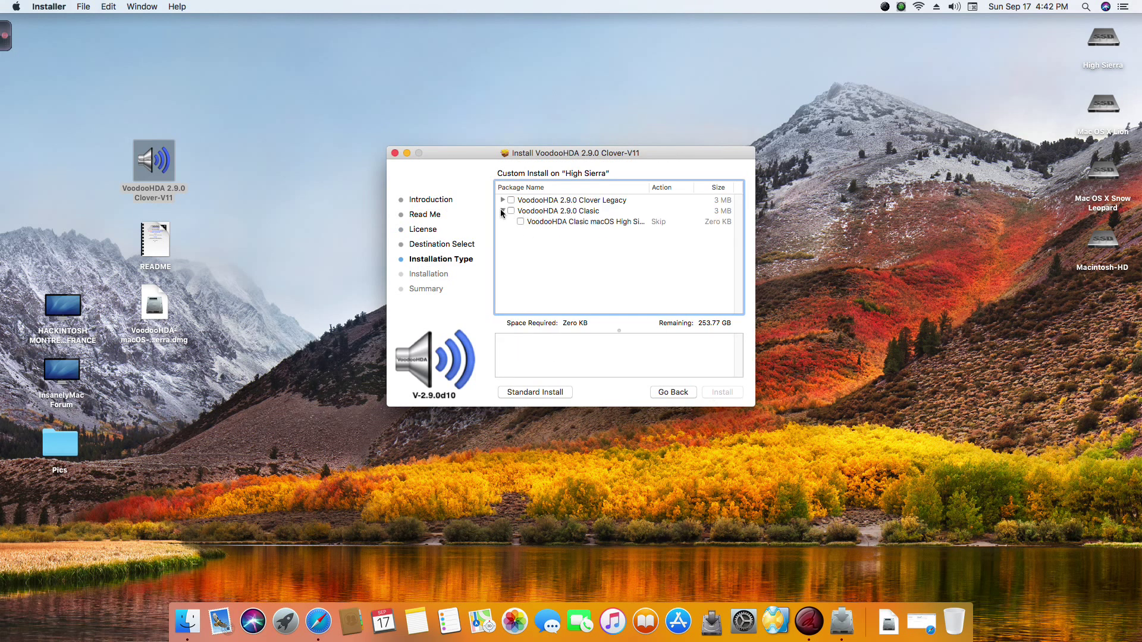
left_click(520, 221)
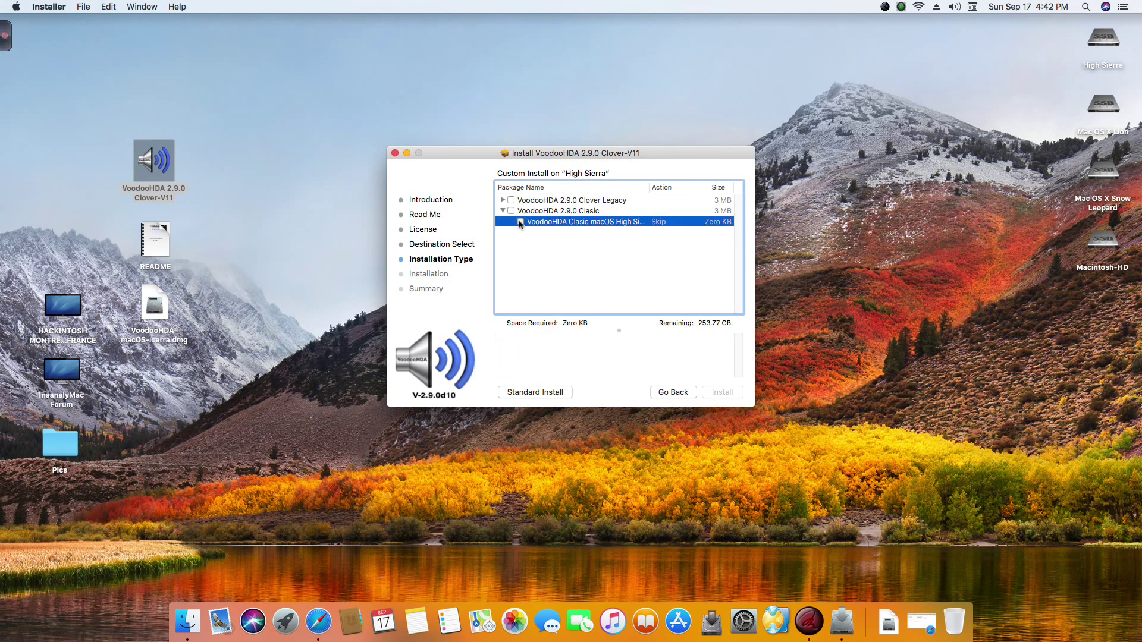
triple_click(628, 372)
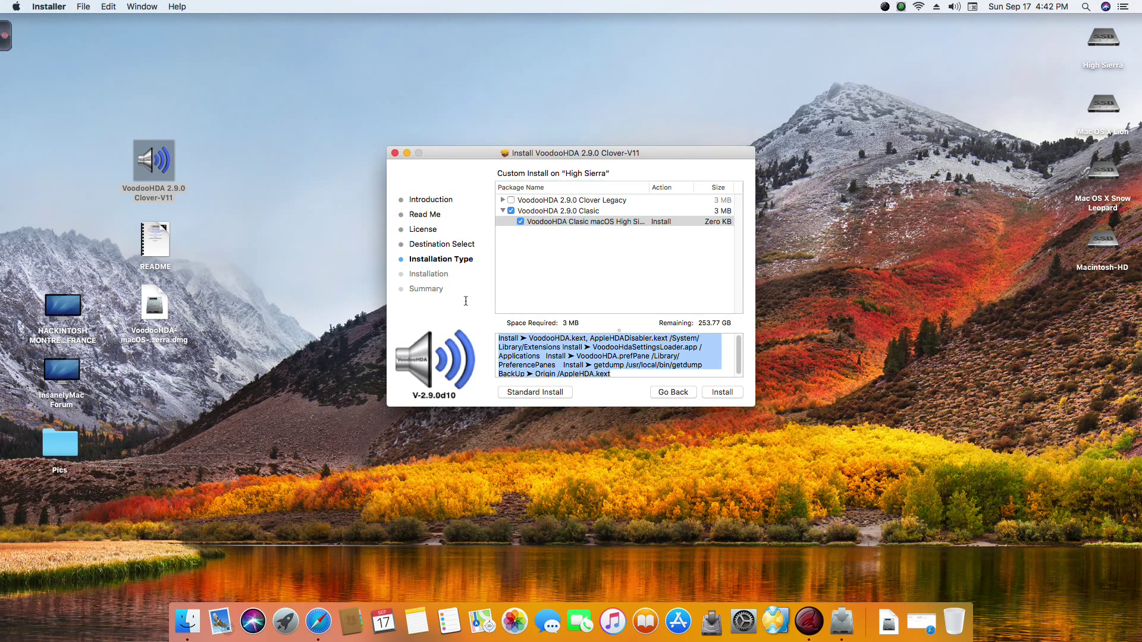
- Install the selected classic package, authorizing it with the account password, and close the installer once it completes
left_click(722, 392)
type("••••••")
key("Return")
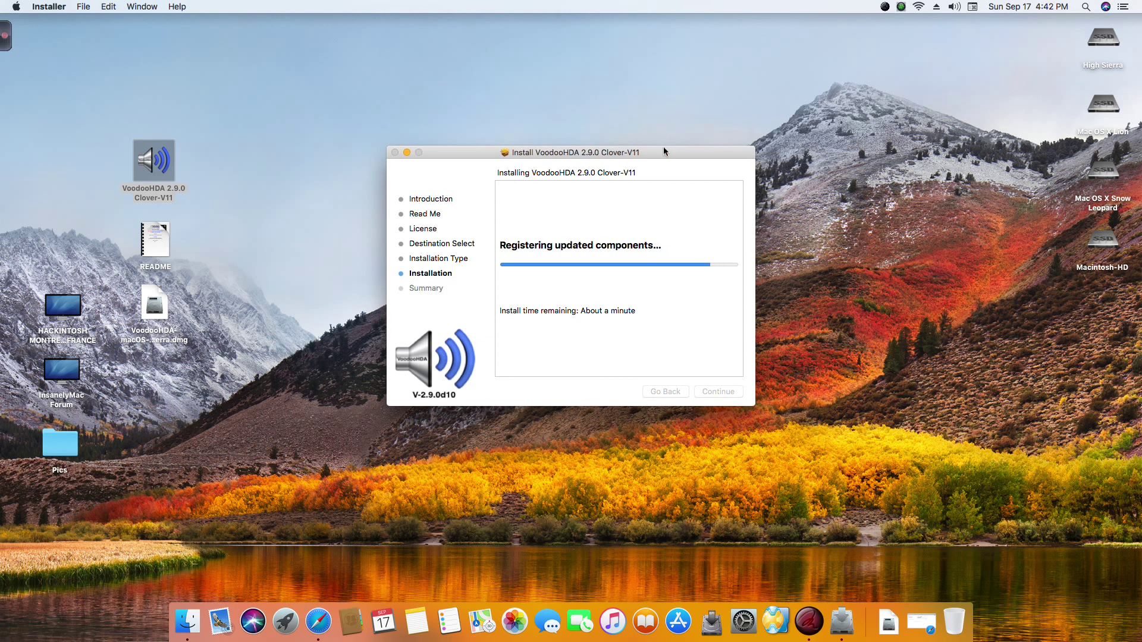
left_click_drag(665, 152, 683, 55)
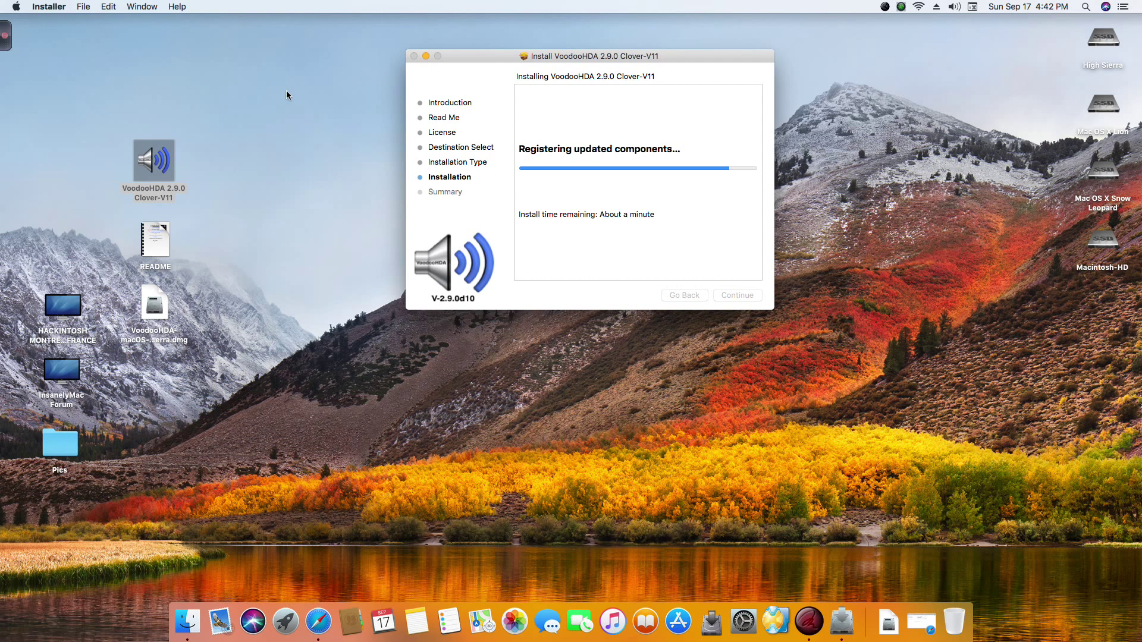
left_click_drag(469, 57, 465, 104)
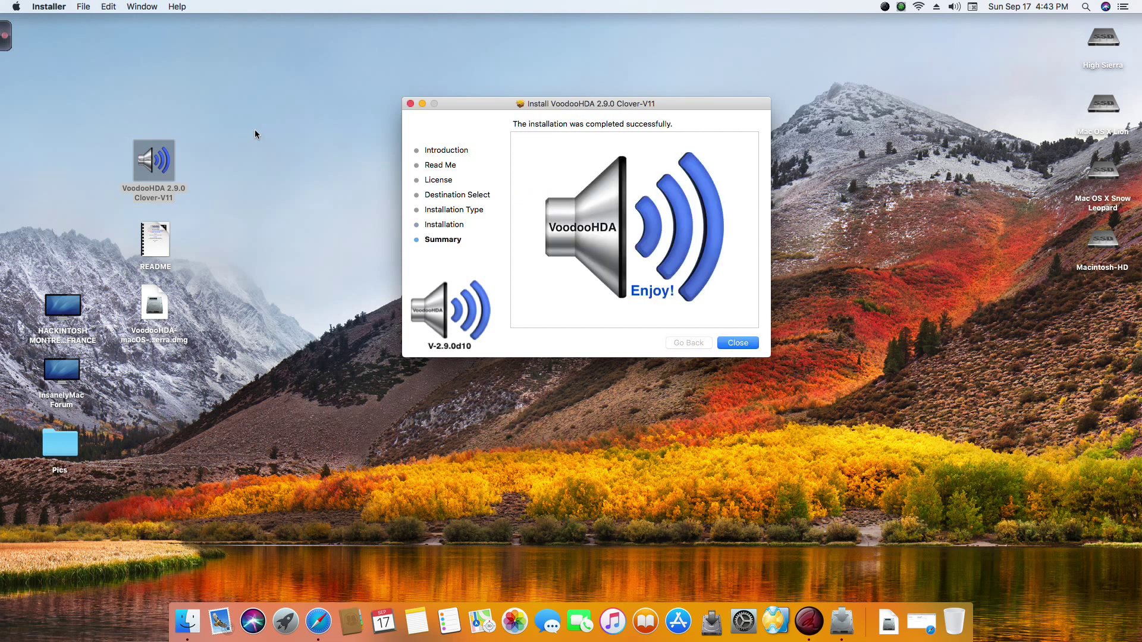
left_click(738, 343)
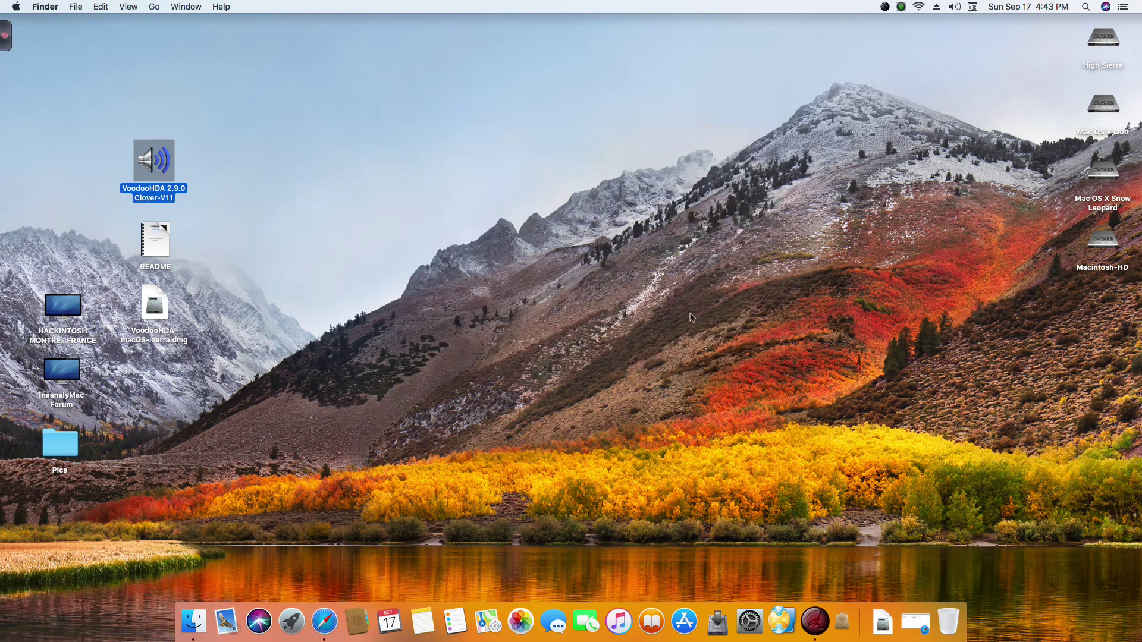
- Check the dated backup folder inside Backup Extensions on the High Sierra disk for AppleHDA.kext
left_click(1104, 35)
double_click(1103, 34)
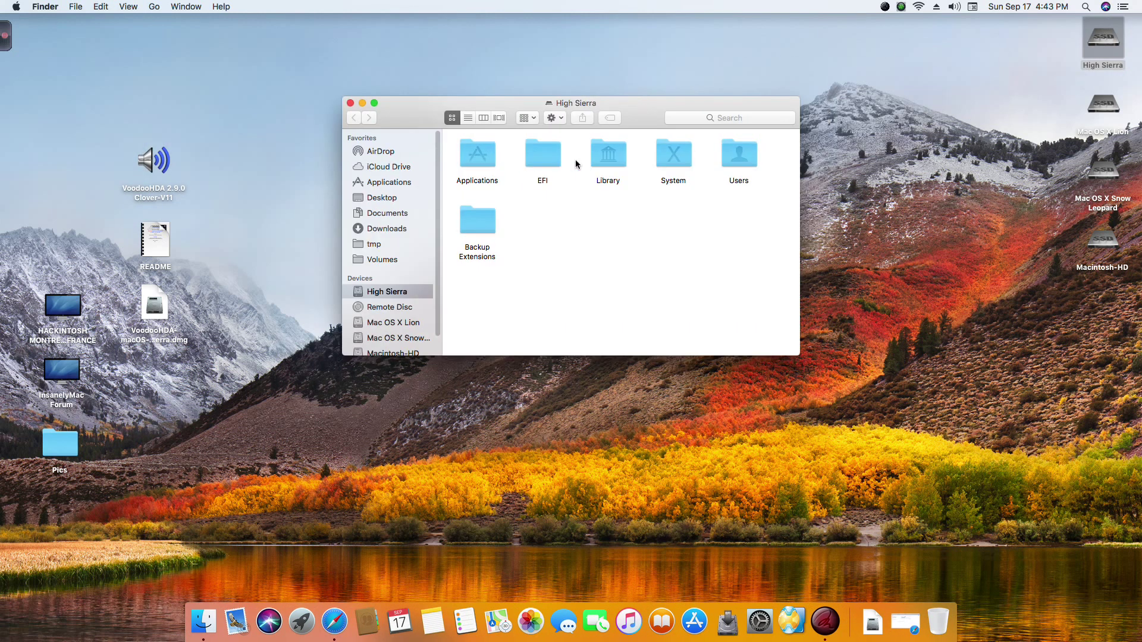
double_click(470, 229)
double_click(483, 166)
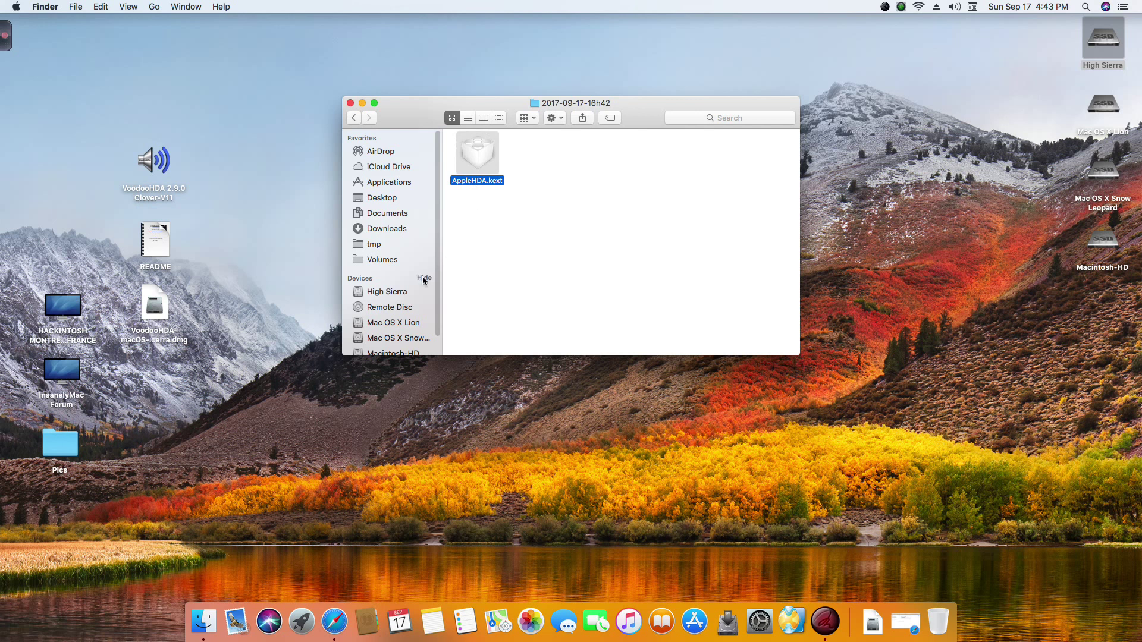
- Check the High Sierra disk's System/Library/Extensions folder for AppleHDADisabler.kext
left_click(404, 292)
double_click(687, 157)
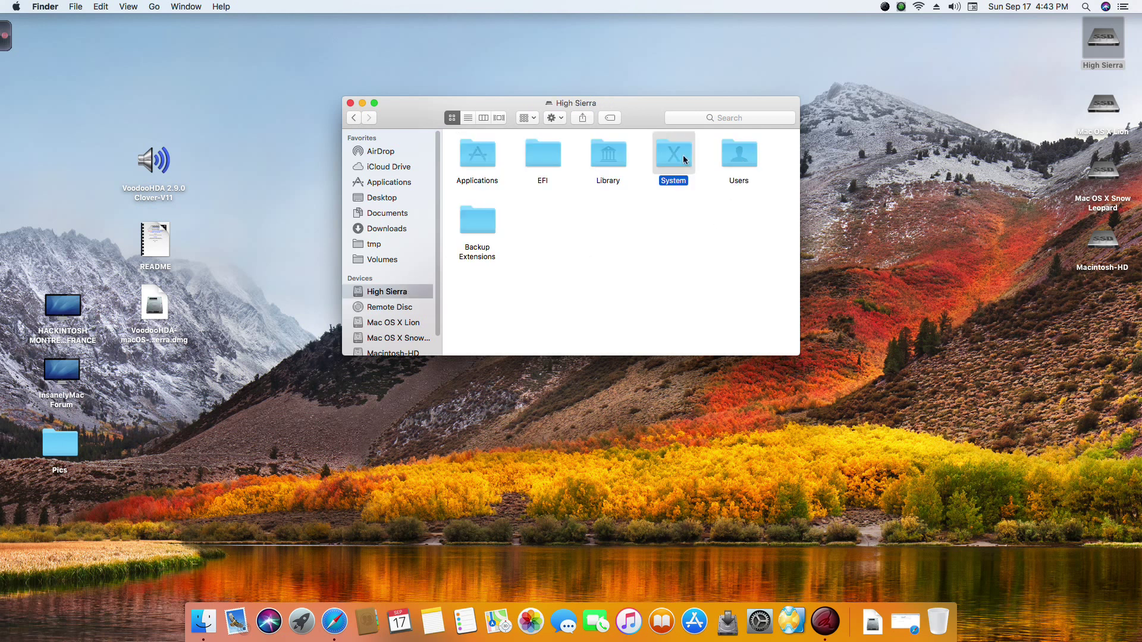
double_click(488, 156)
scroll(539, 235, "down", 5)
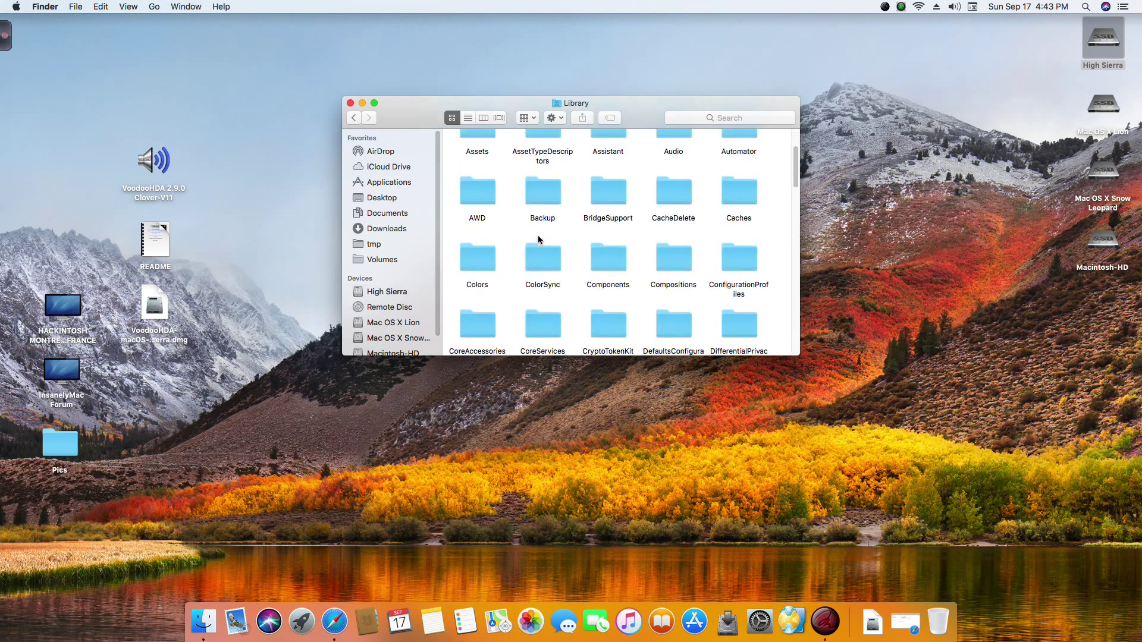
scroll(539, 239, "down", 2)
scroll(542, 235, "up", 1)
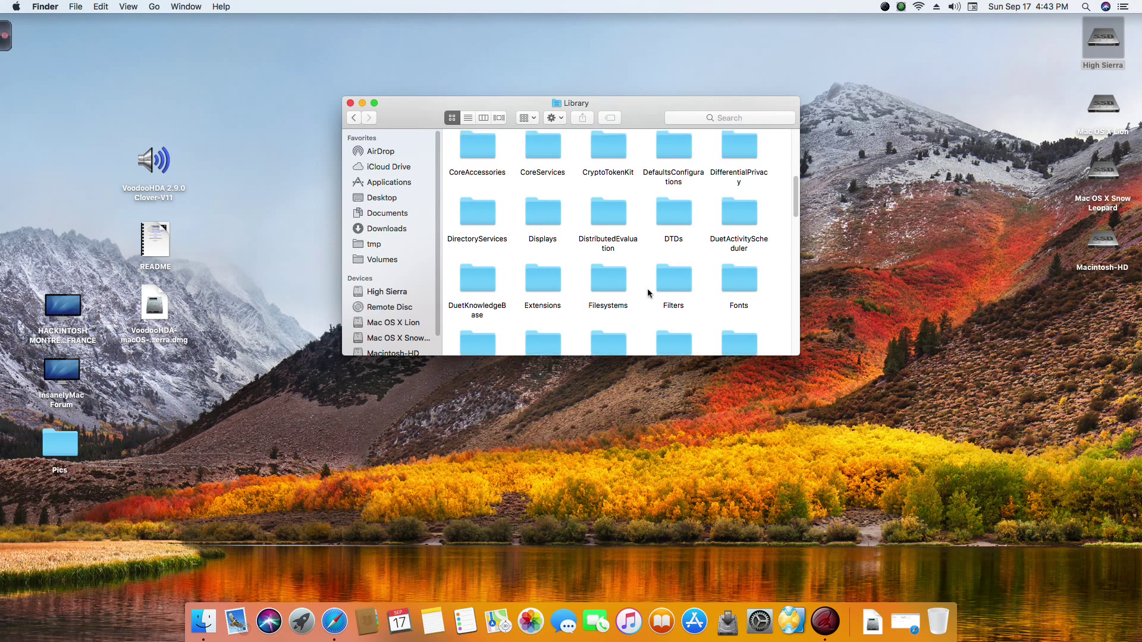
double_click(545, 278)
scroll(546, 281, "down", 10)
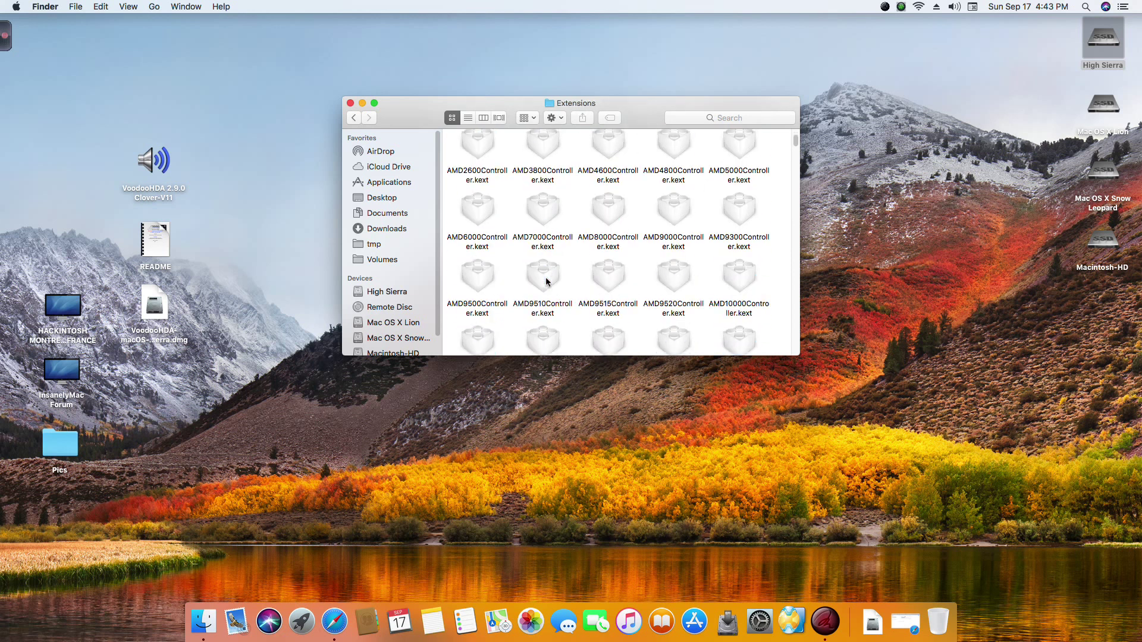
scroll(546, 281, "down", 8)
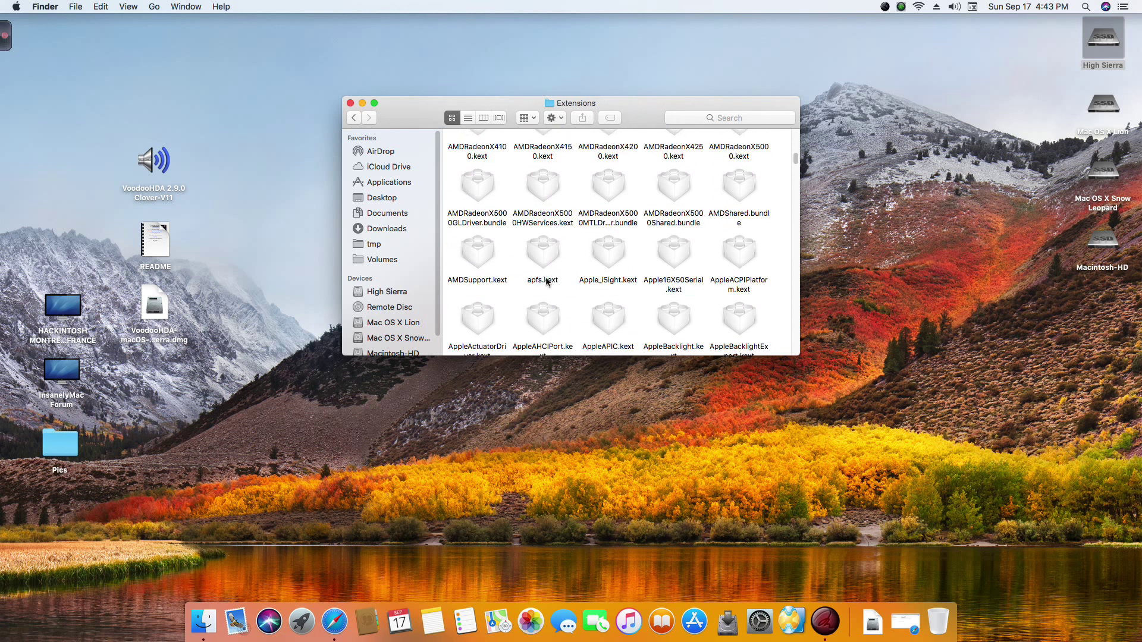
scroll(547, 280, "down", 5)
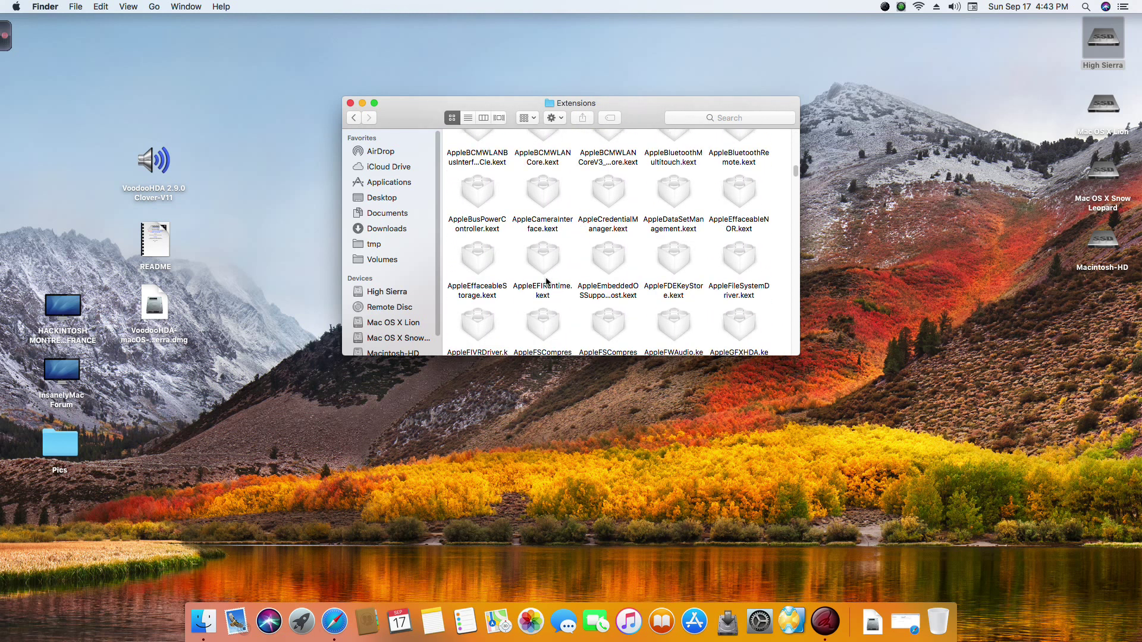
left_click(597, 267)
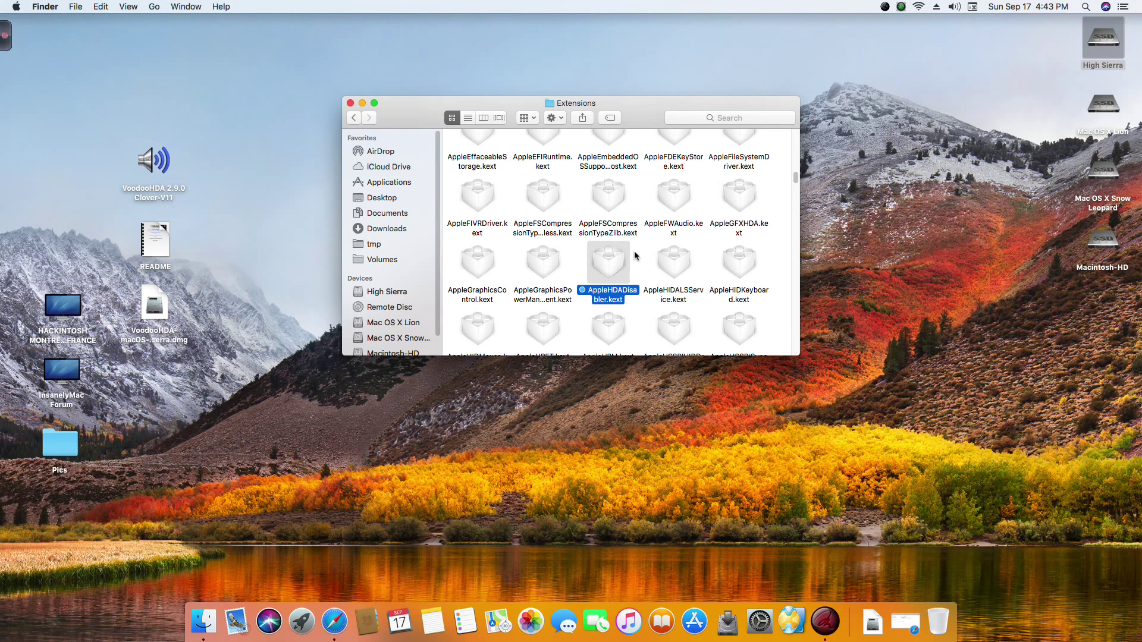
- Locate VoodooHDA.kext in the same Extensions folder and close the window
scroll(561, 291, "down", 10)
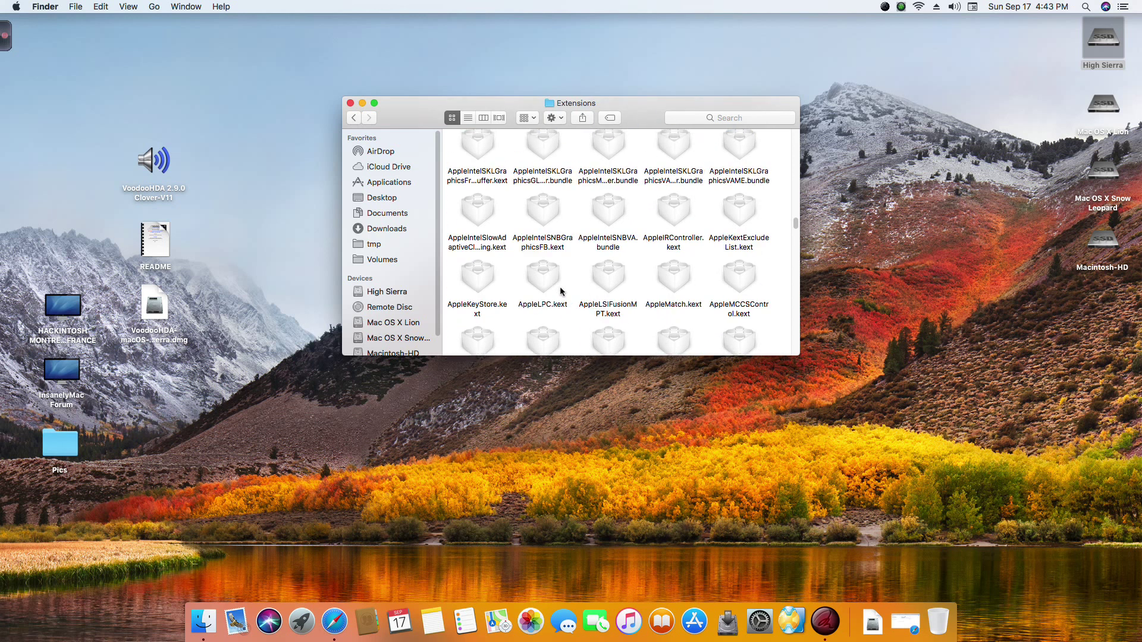
scroll(561, 291, "down", 15)
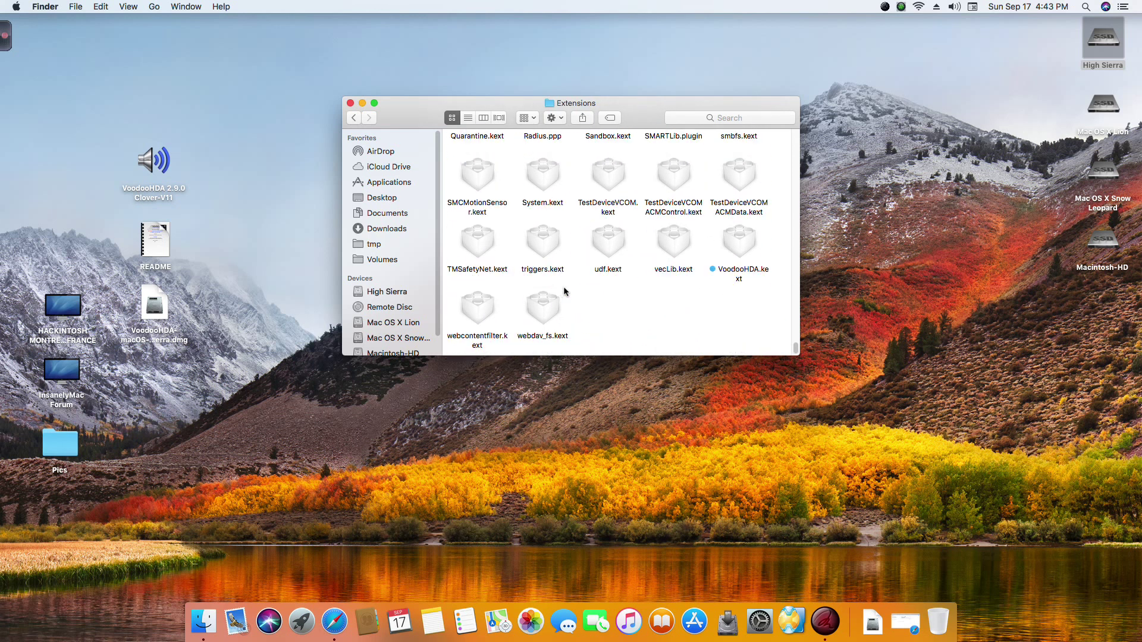
left_click(740, 240)
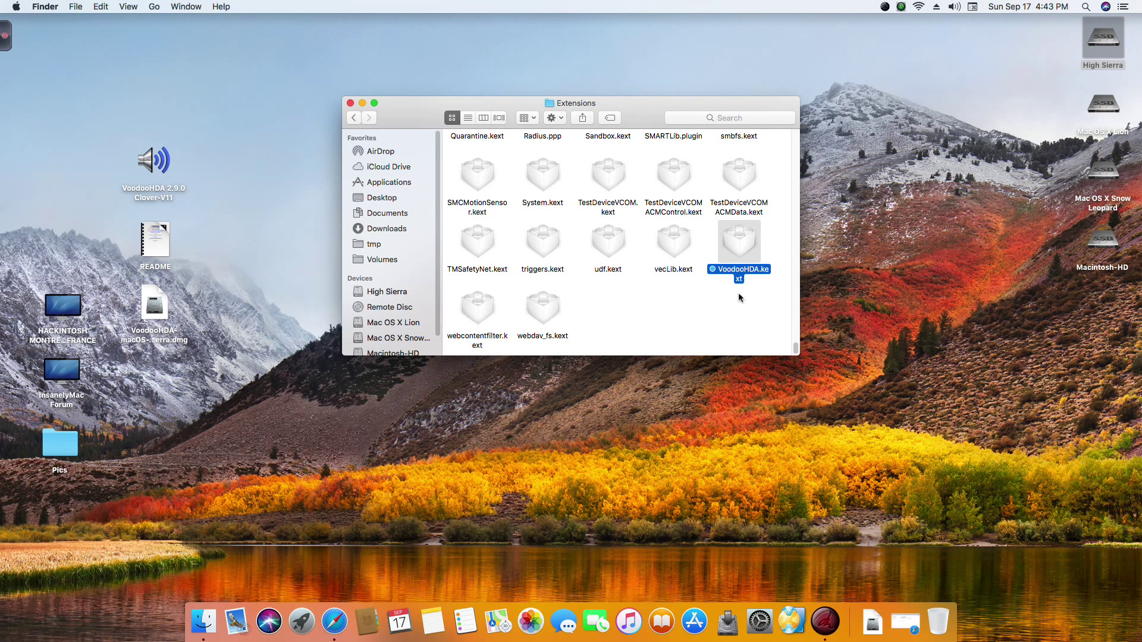
left_click(351, 104)
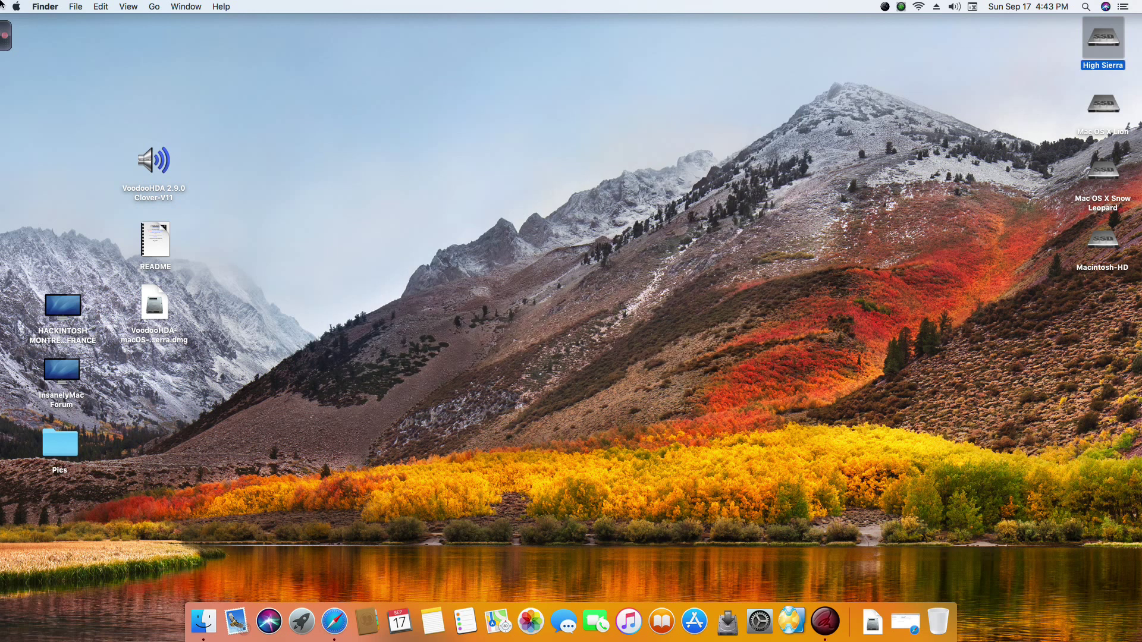
left_click(16, 6)
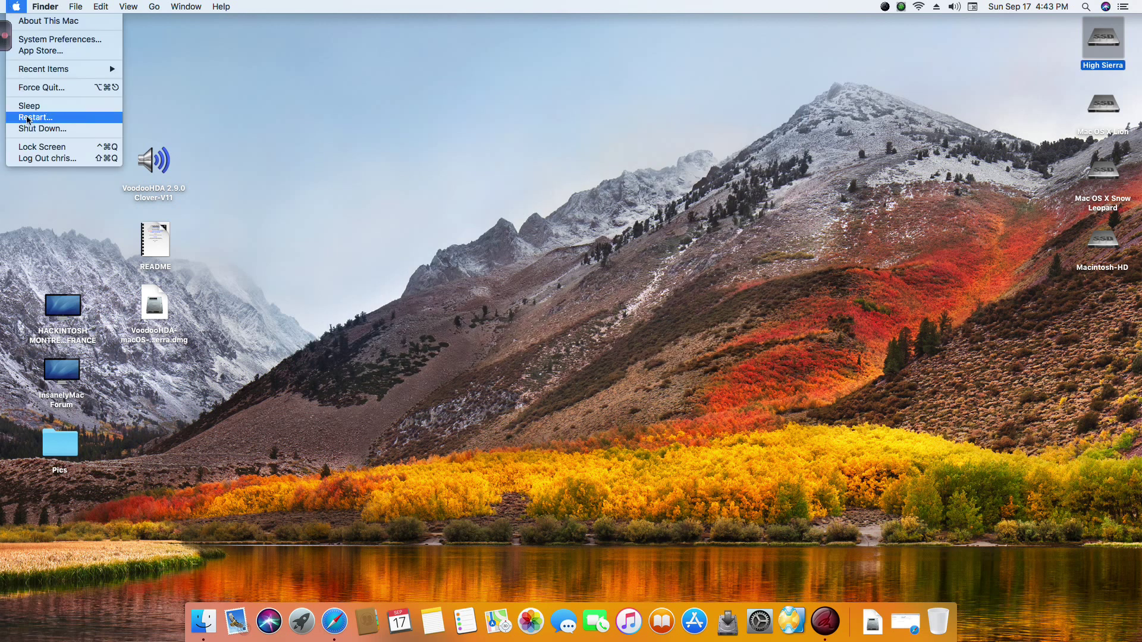
left_click(584, 164)
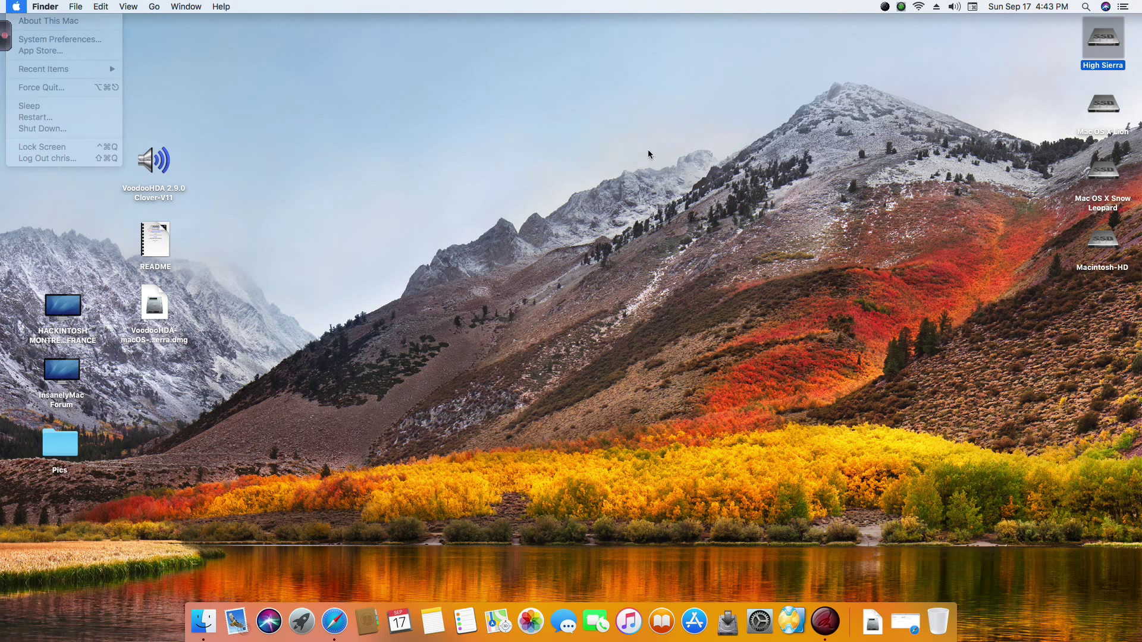
- Inspect the VoodooHDA pane's mixer controls and sound treatment settings in System Preferences and close the window
left_click(758, 613)
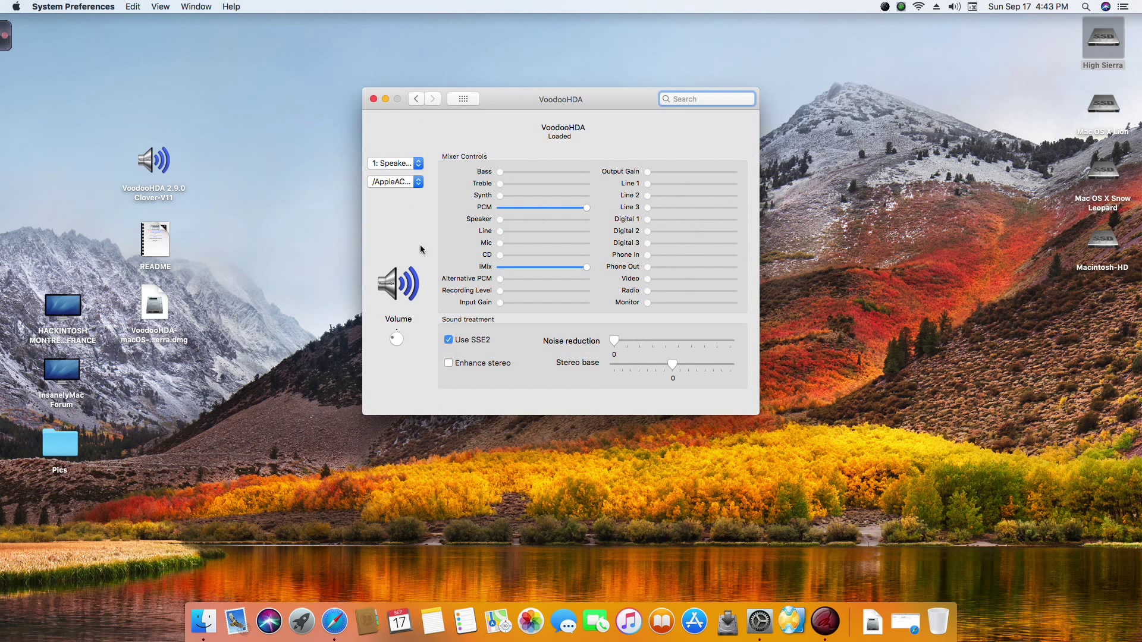
left_click(373, 99)
- Locate VoodooHdaSettingsLoader in the Applications folder using Finder
left_click(206, 613)
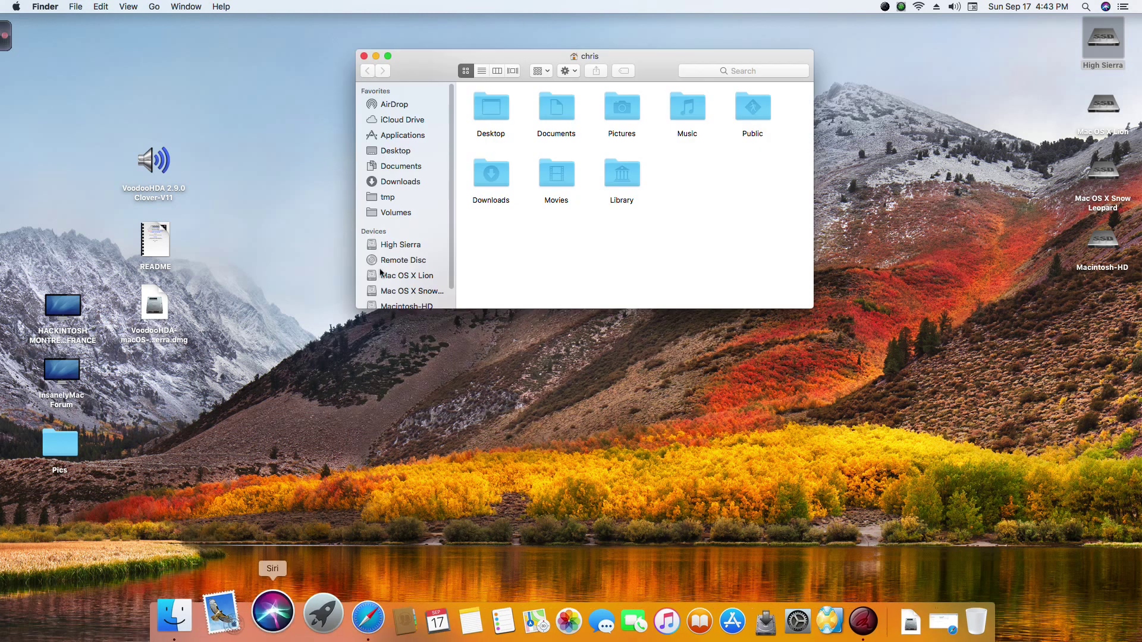
left_click(411, 136)
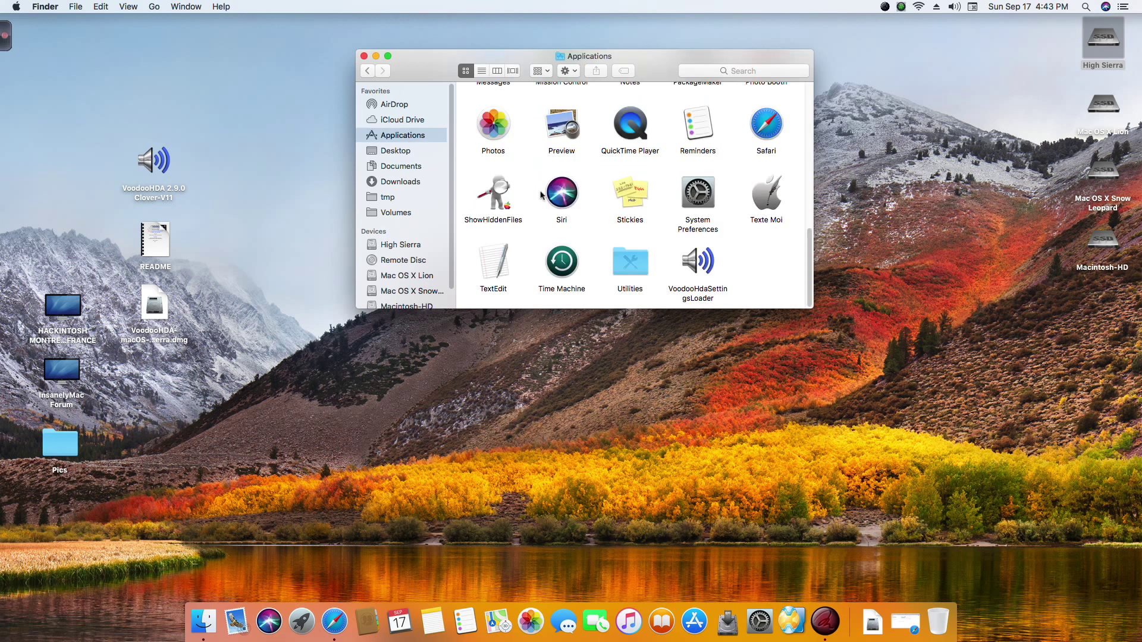
left_click(687, 262)
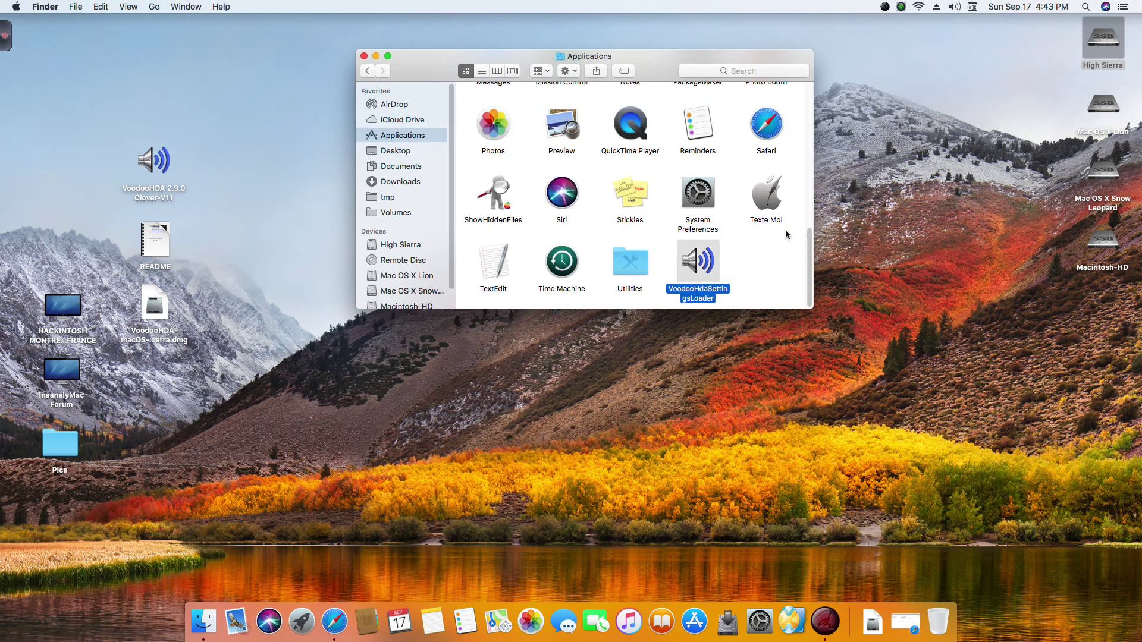
- Check the PreferencePanes folder in the High Sierra disk's Library for the installed preference pane and close the window
left_click(417, 247)
double_click(626, 113)
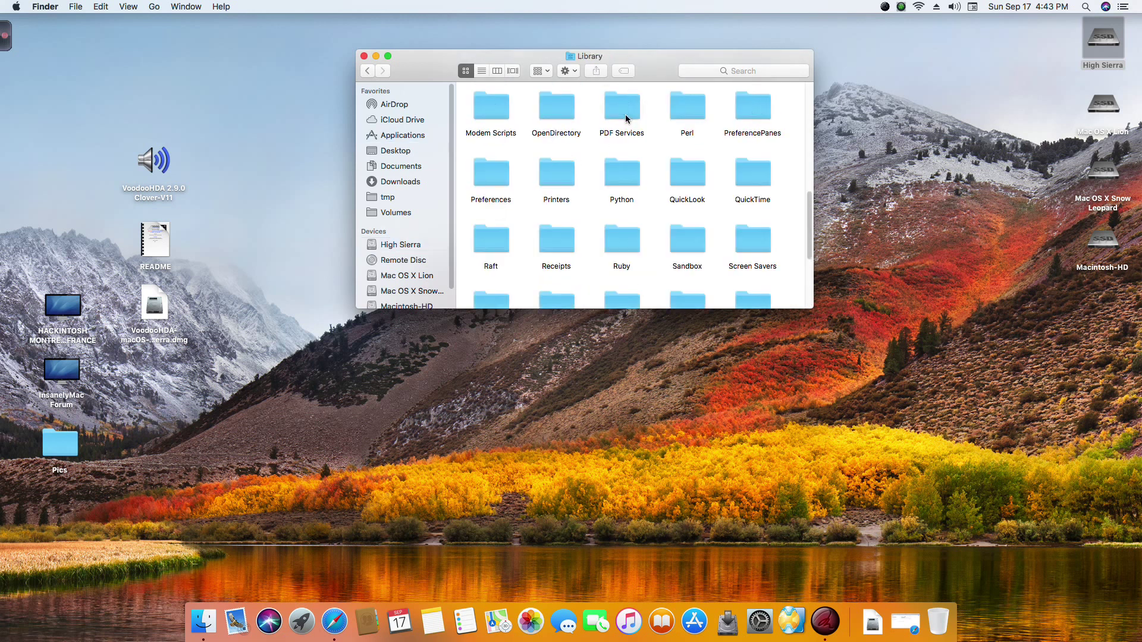
scroll(564, 157, "up", 2)
scroll(559, 149, "down", 2)
double_click(753, 113)
left_click(550, 111)
left_click(365, 56)
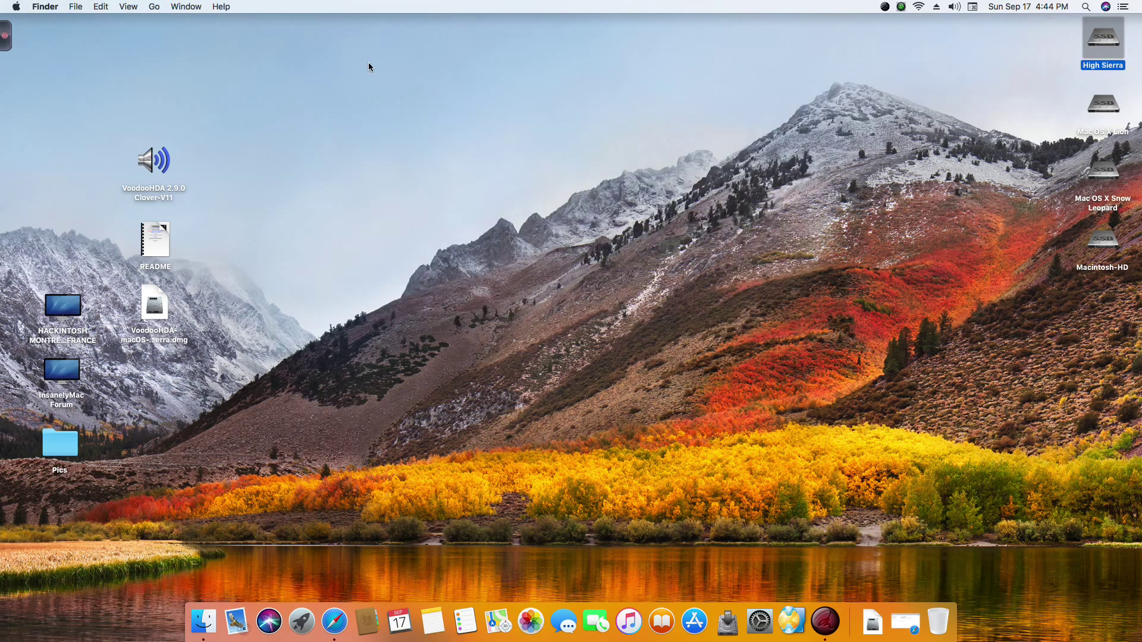